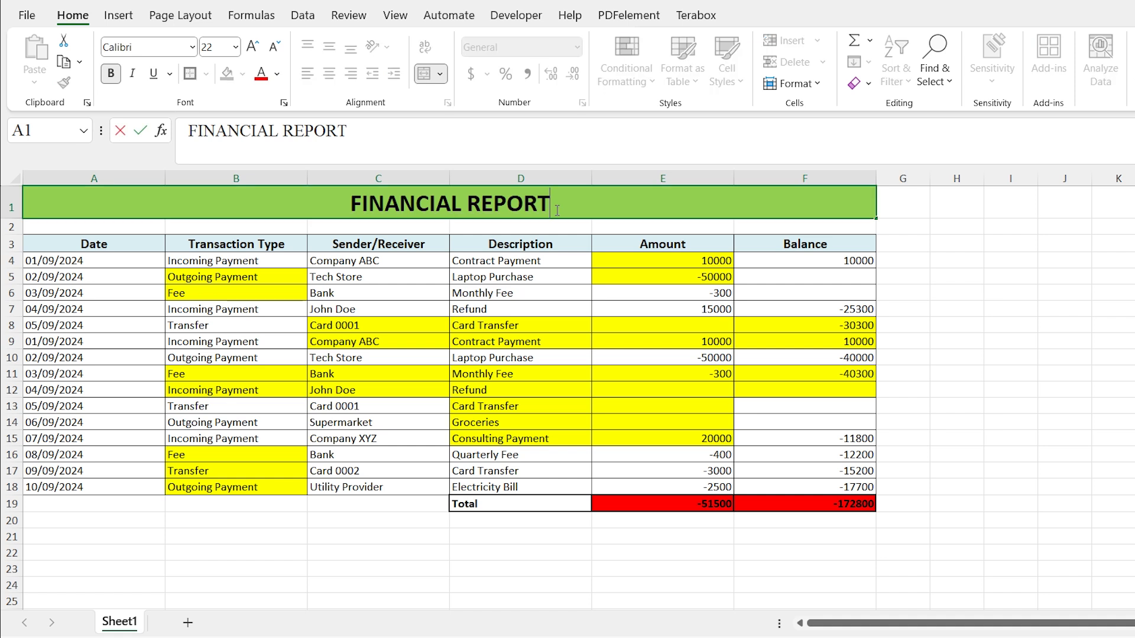
left_click_drag(554, 209, 350, 211)
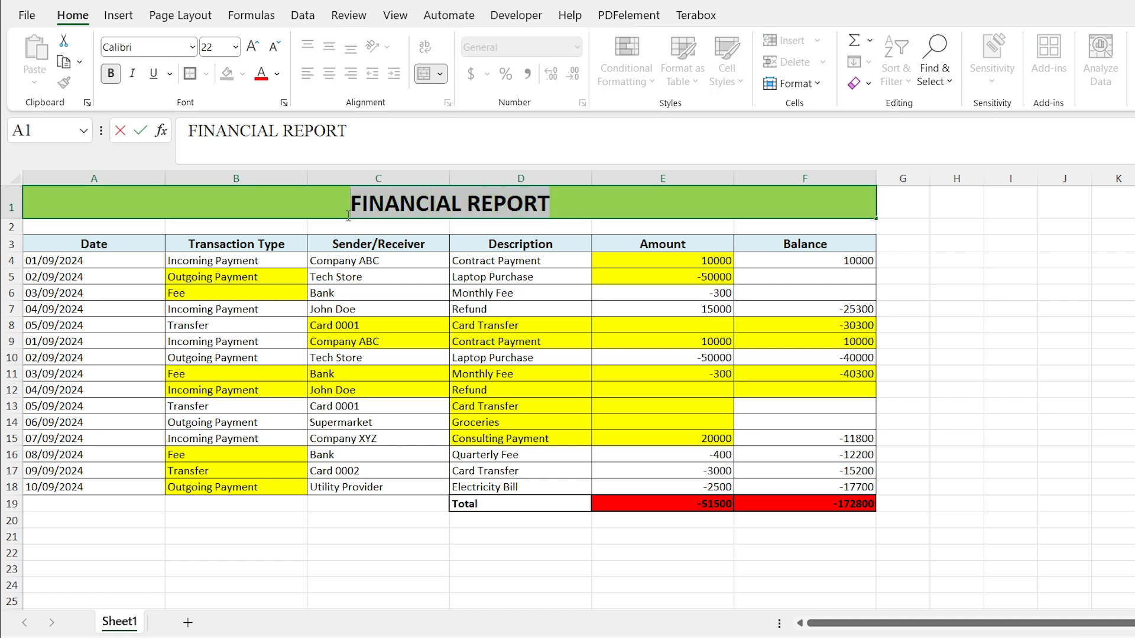
left_click(603, 387)
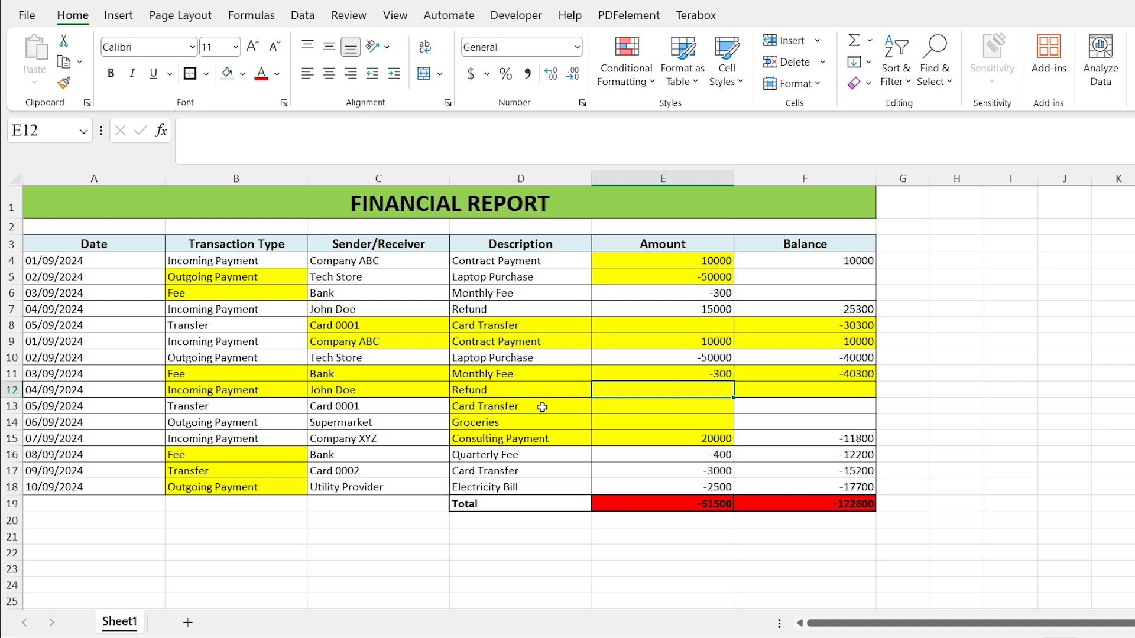
left_click(571, 405)
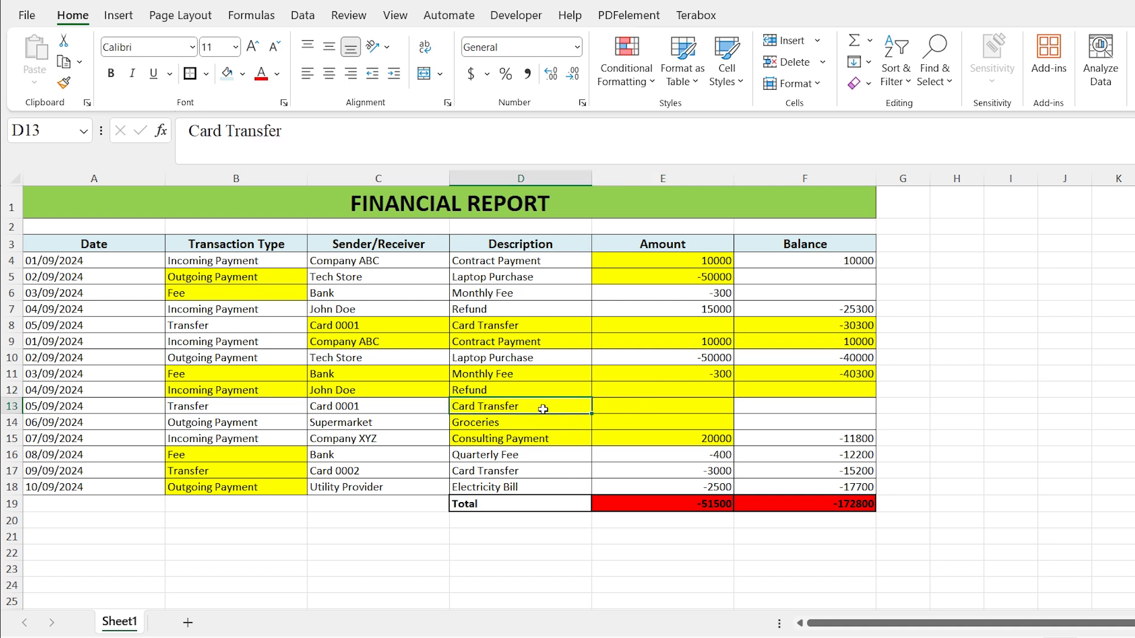
left_click(358, 193)
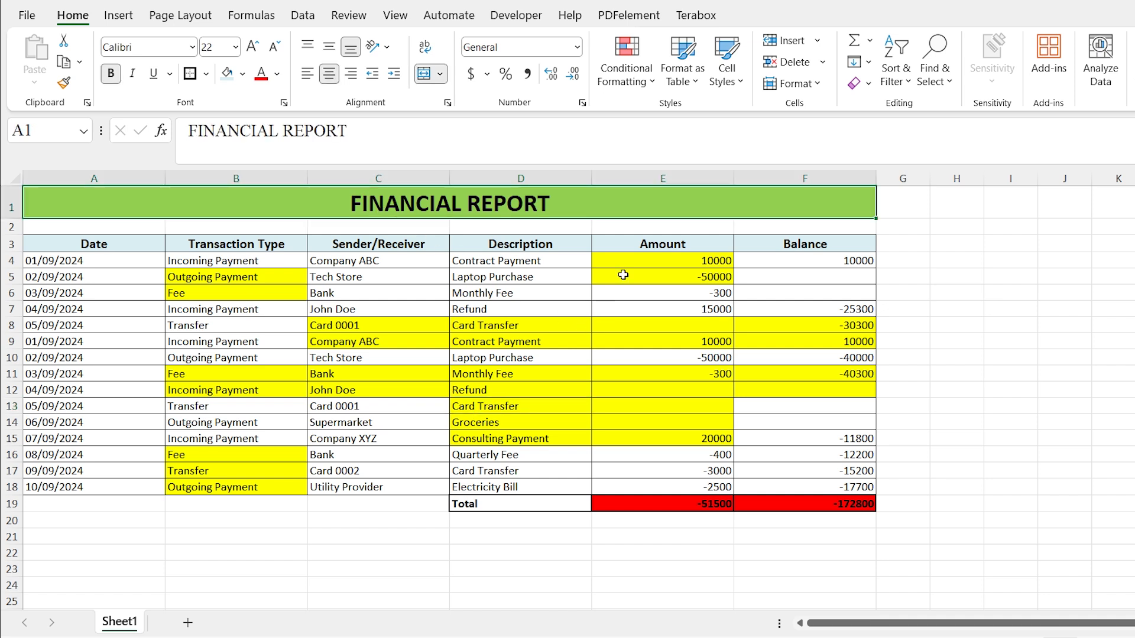
left_click(644, 239)
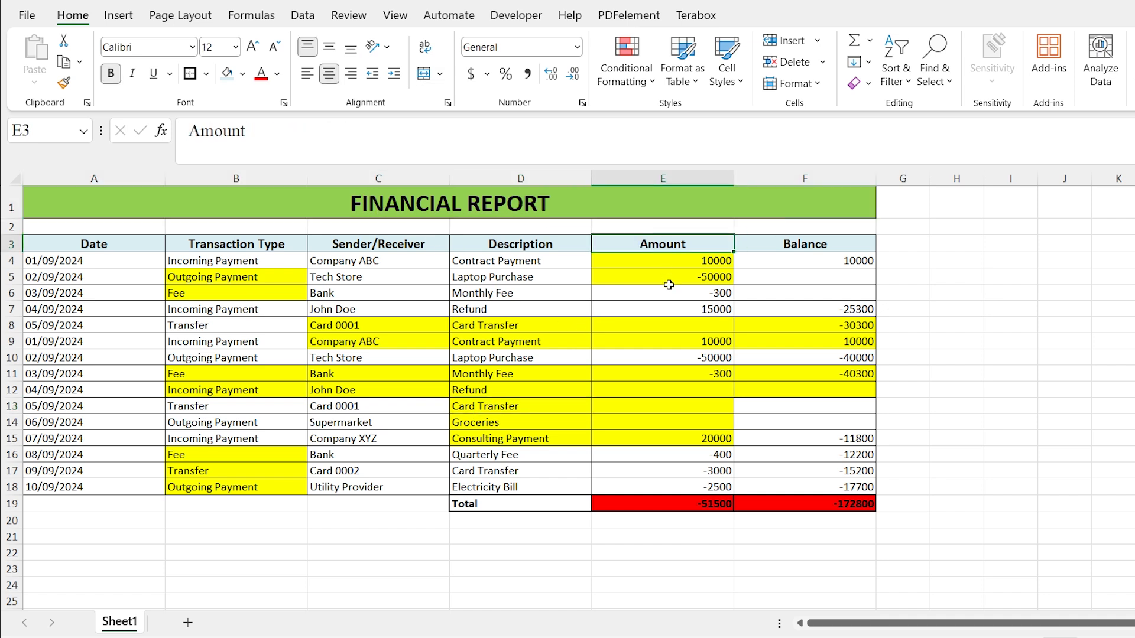
left_click(664, 340)
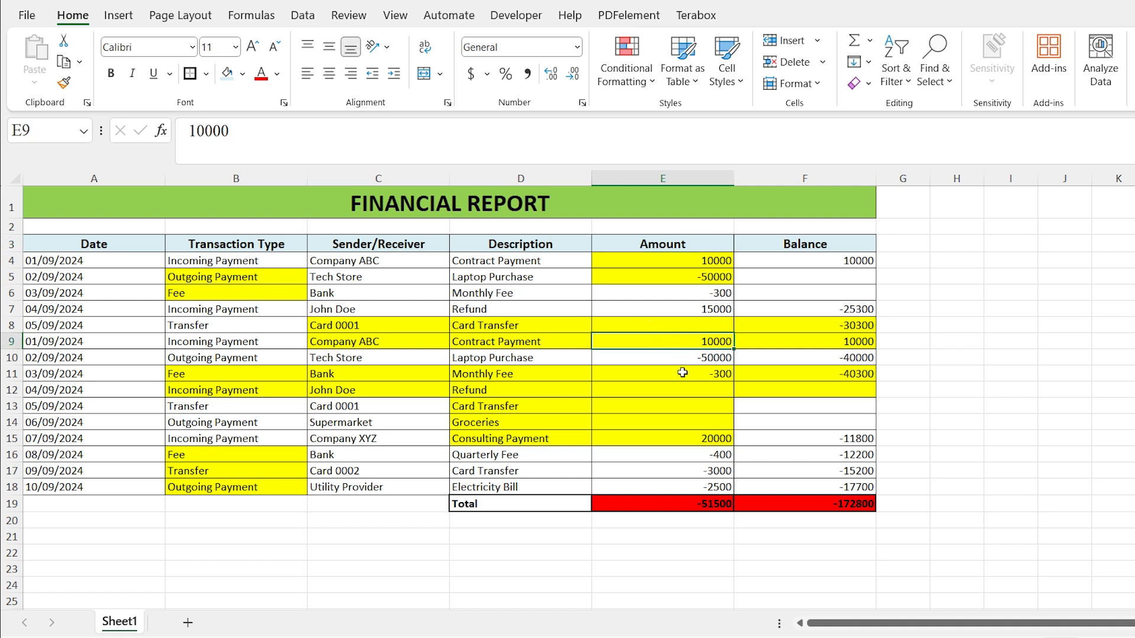
left_click(596, 322)
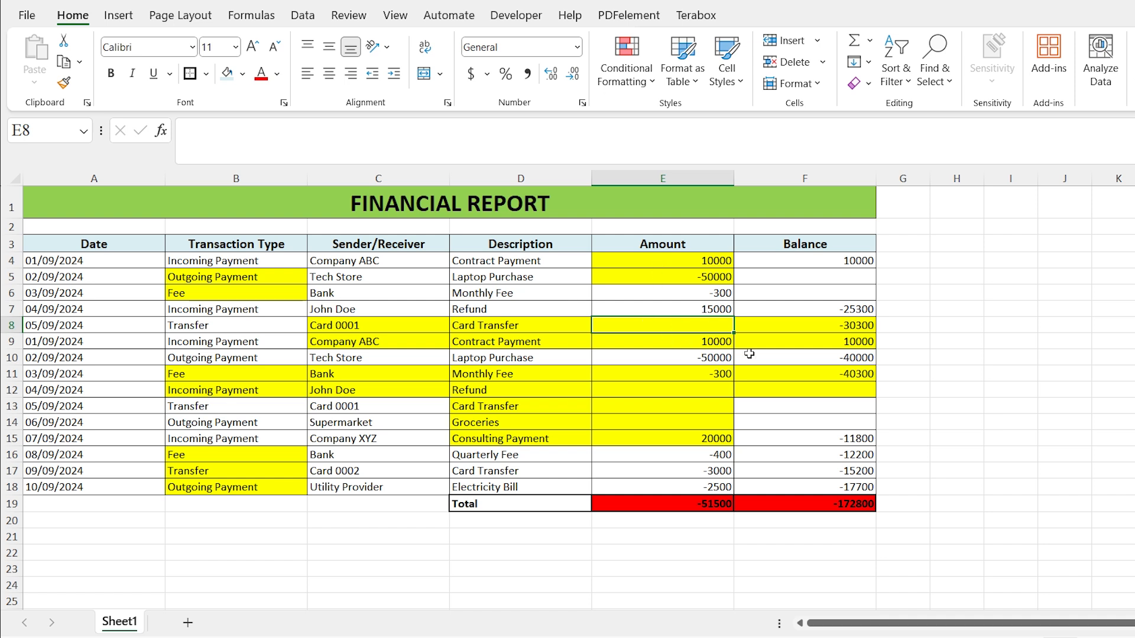
left_click(772, 386)
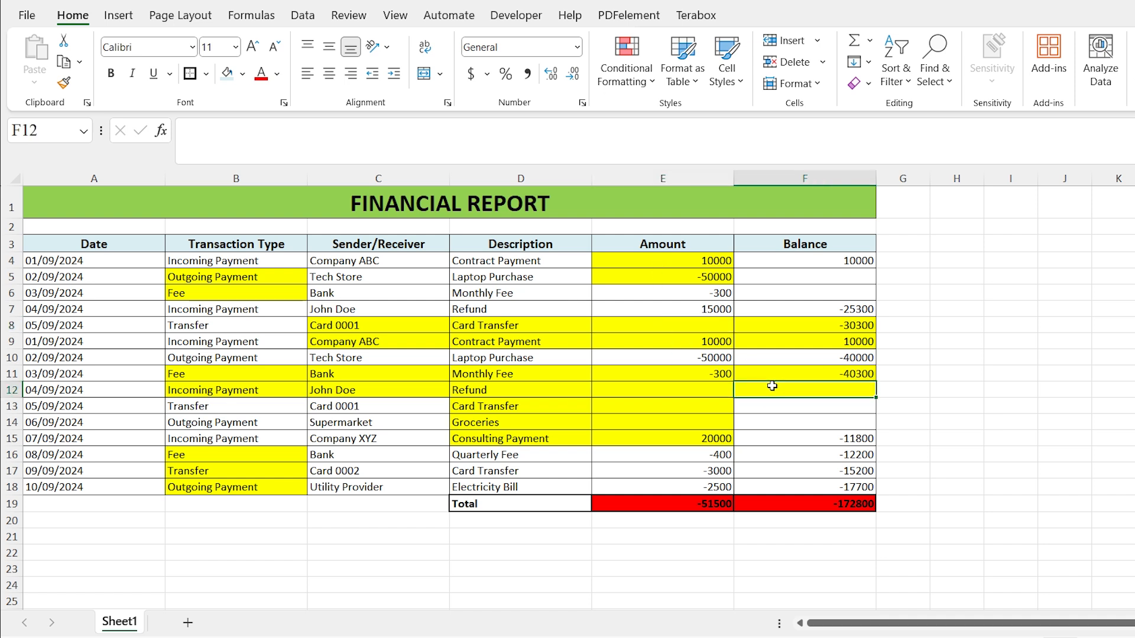
left_click(668, 387)
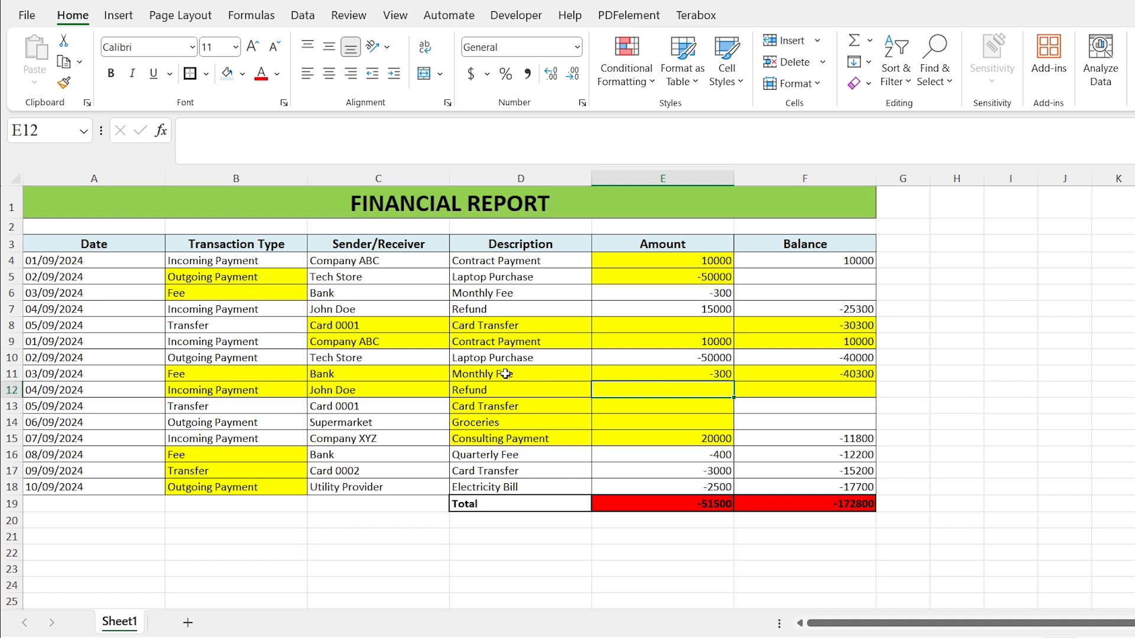
left_click_drag(395, 387, 740, 387)
left_click_drag(499, 324, 763, 326)
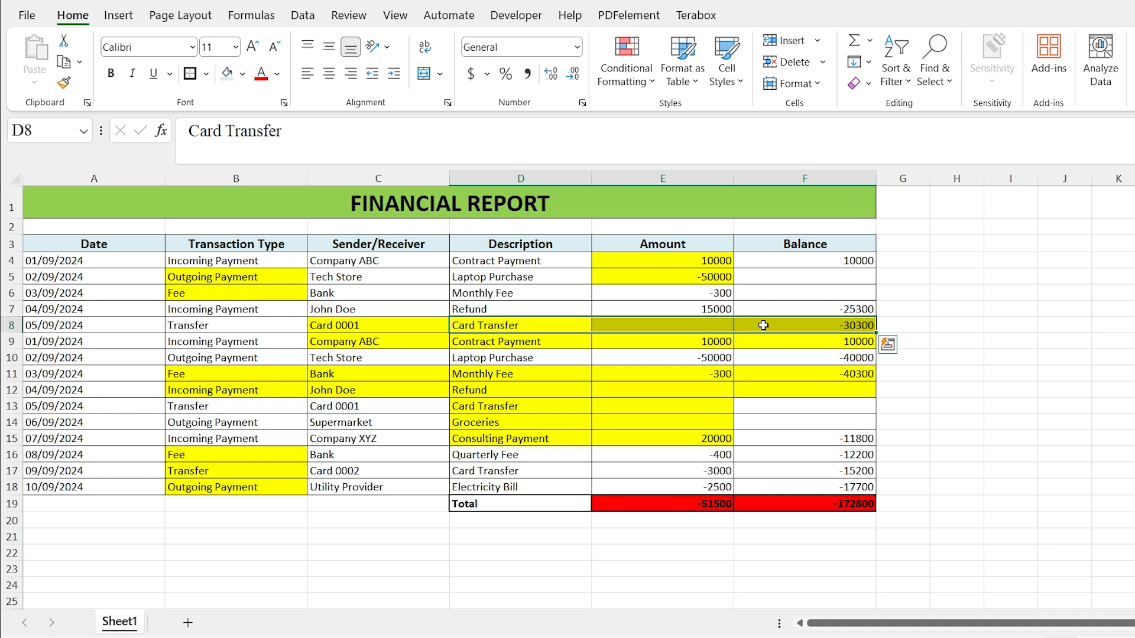
- Protect the worksheet with a password, entering it and then confirming it again
left_click(358, 24)
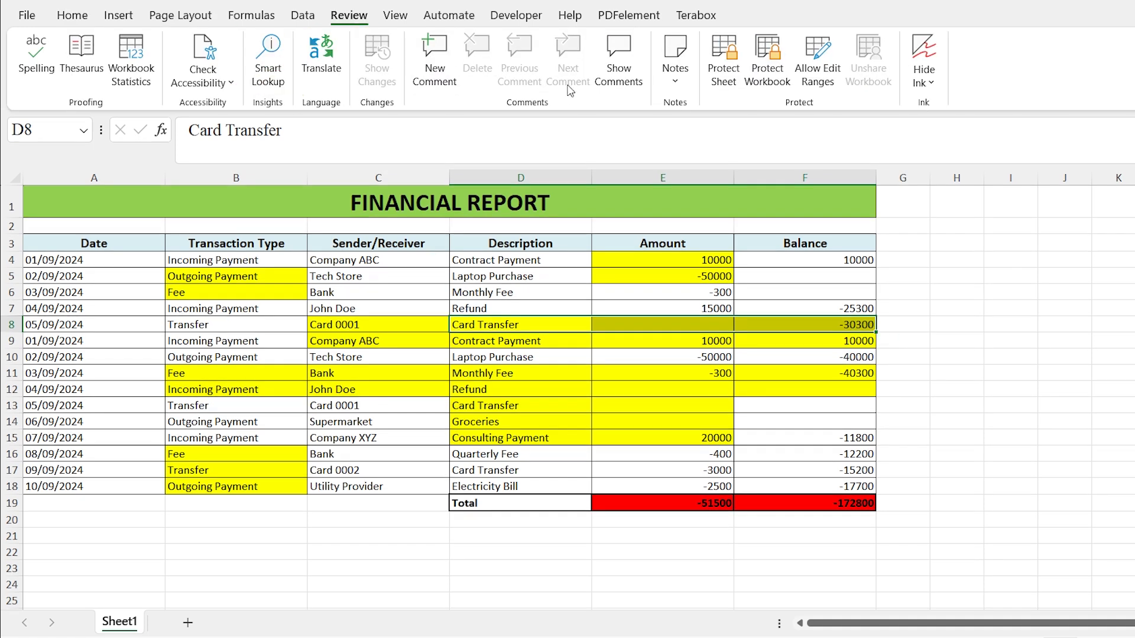
left_click(719, 60)
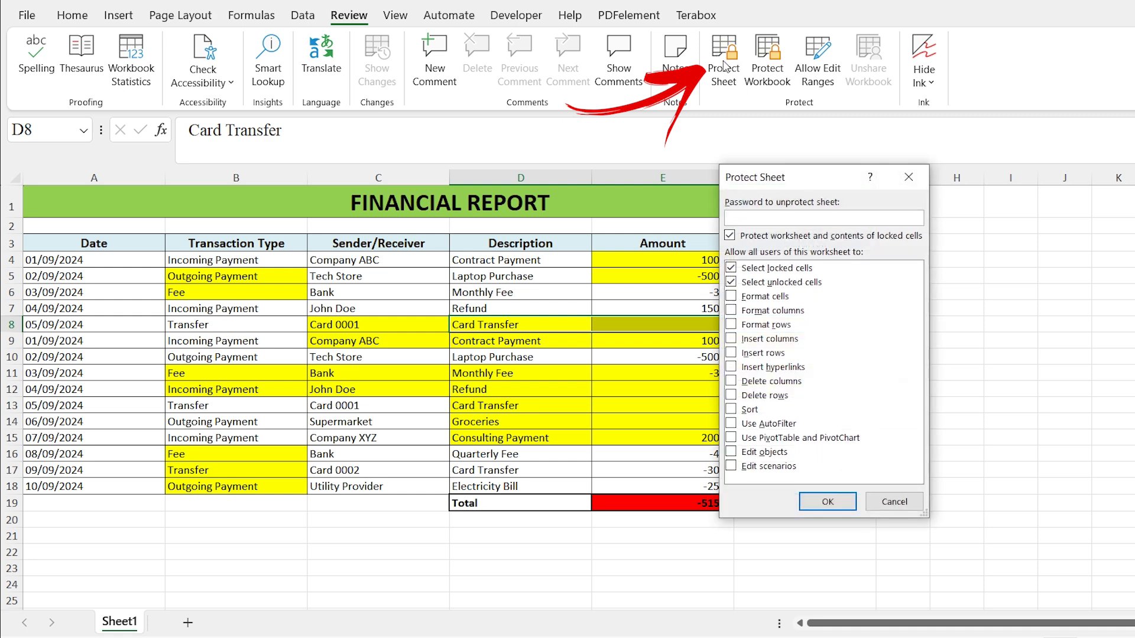
type("1")
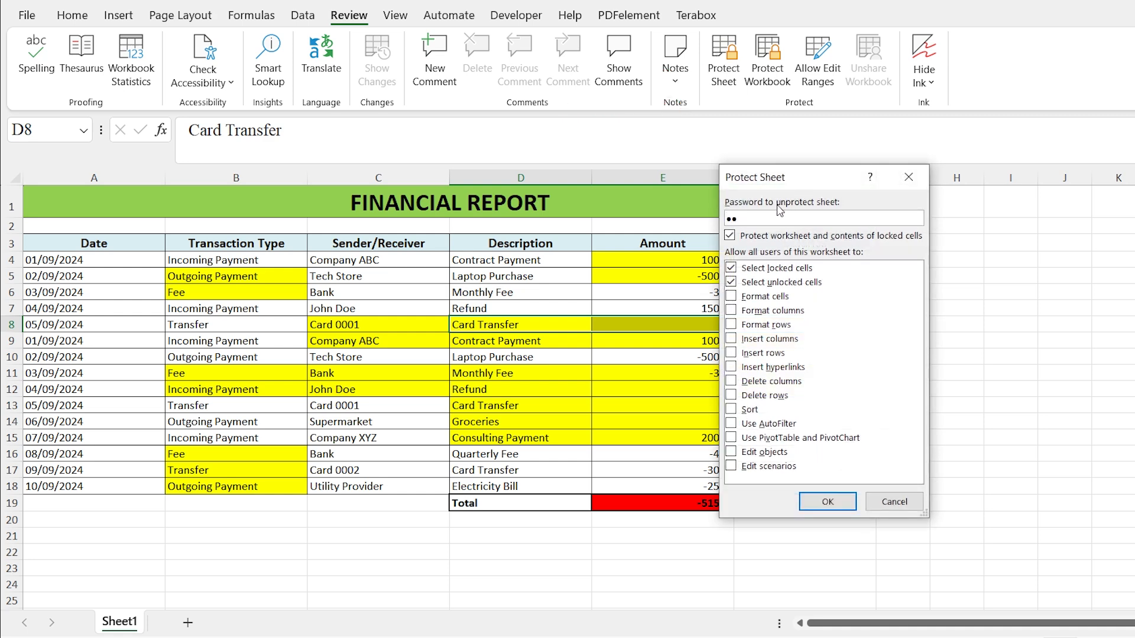
left_click(822, 502)
type("11")
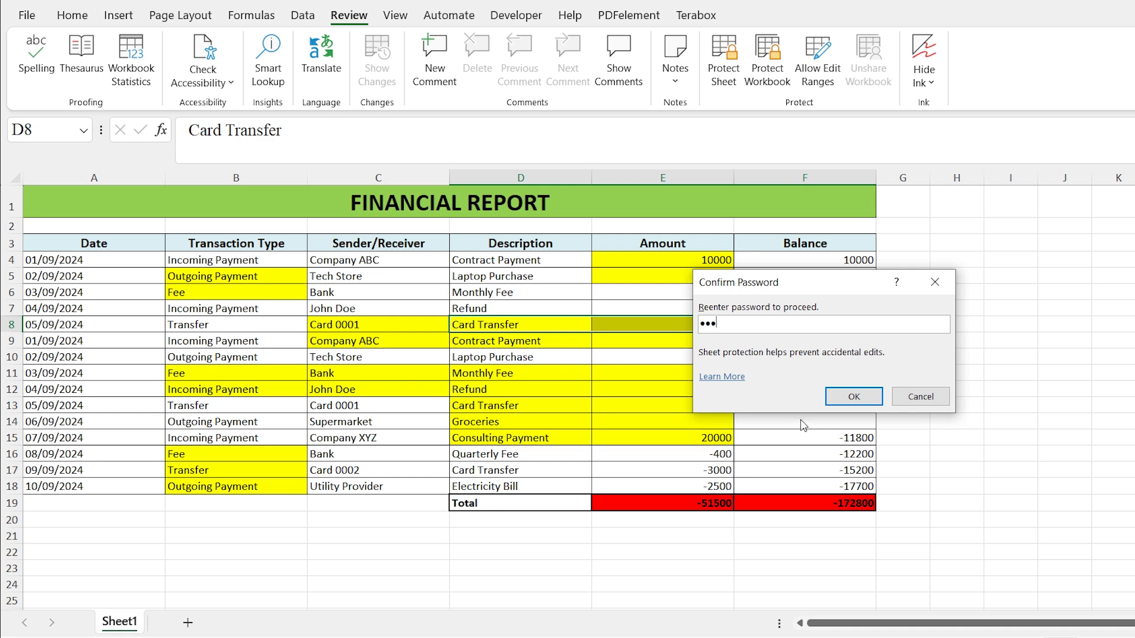
left_click(828, 401)
- Try to edit cells E8 and F16 on the protected sheet, dismissing the protection warning
left_click(700, 324)
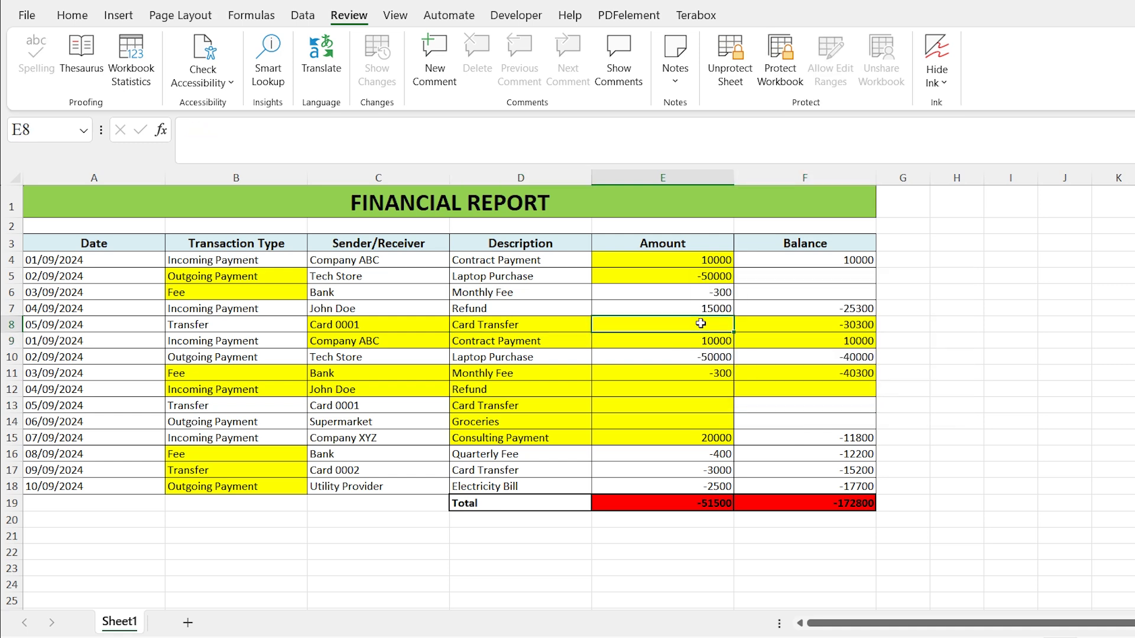
double_click(699, 323)
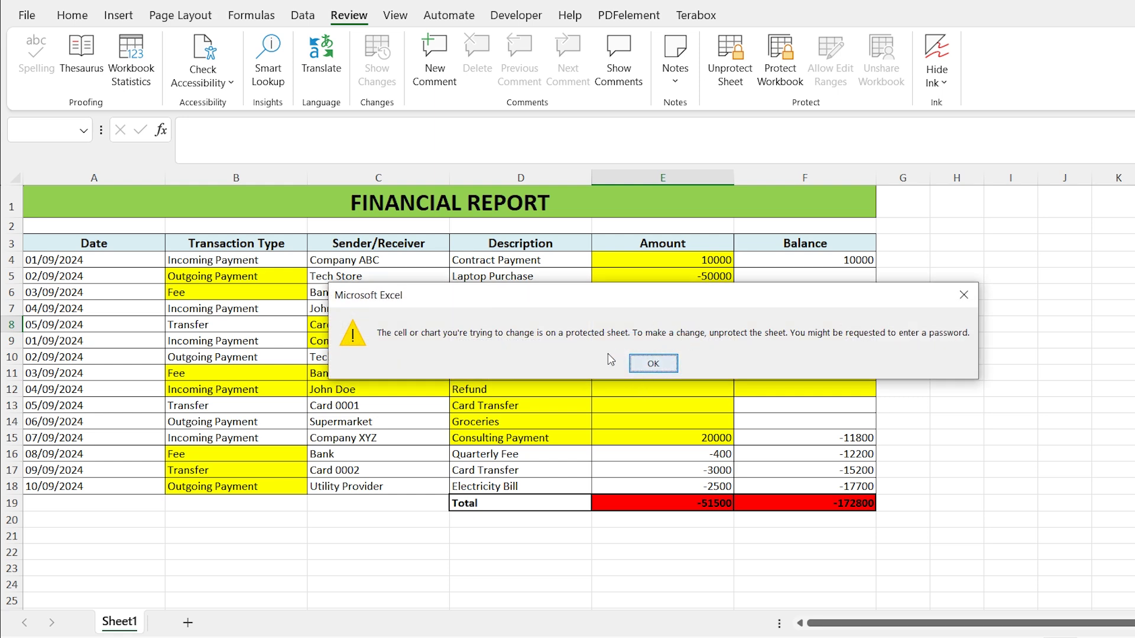
left_click(666, 368)
double_click(662, 454)
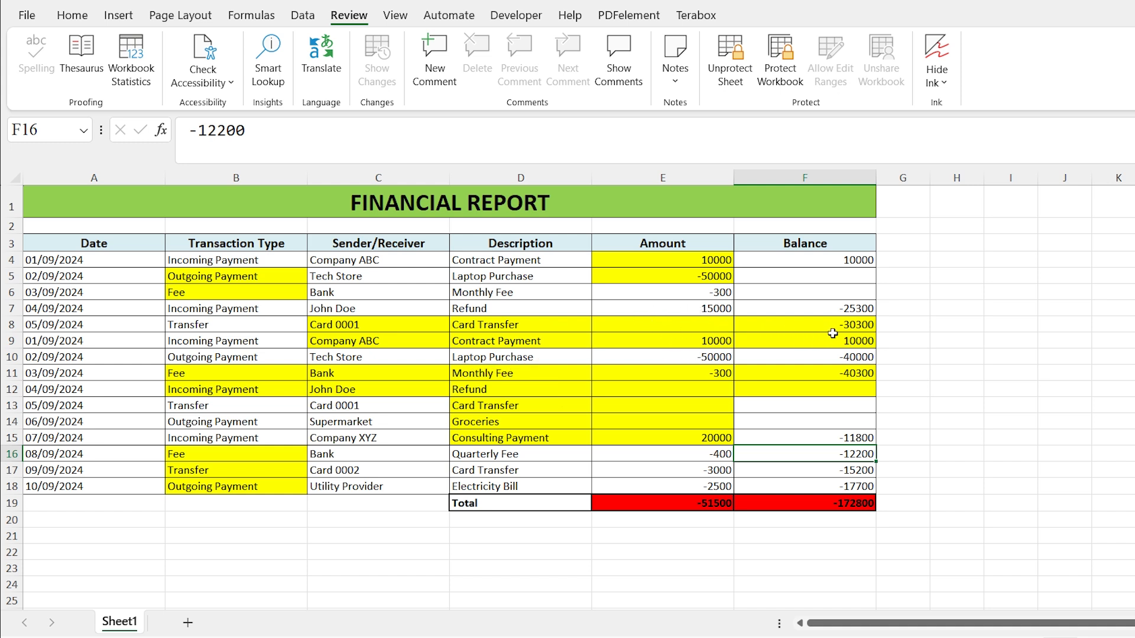
- Unprotect the worksheet by entering its password
left_click(726, 96)
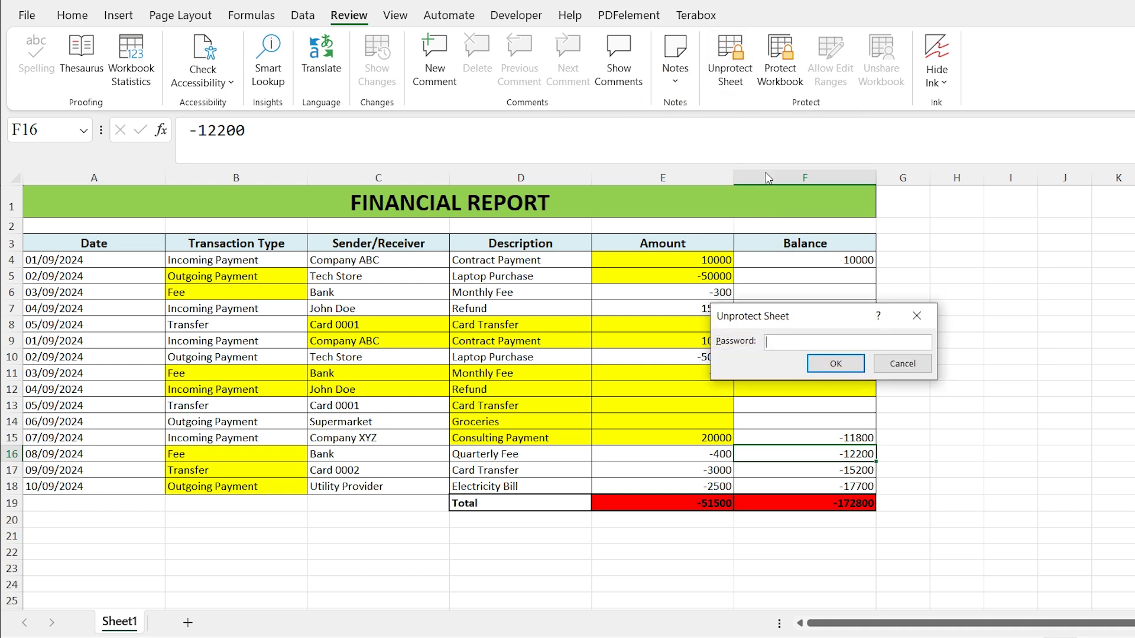
type("12")
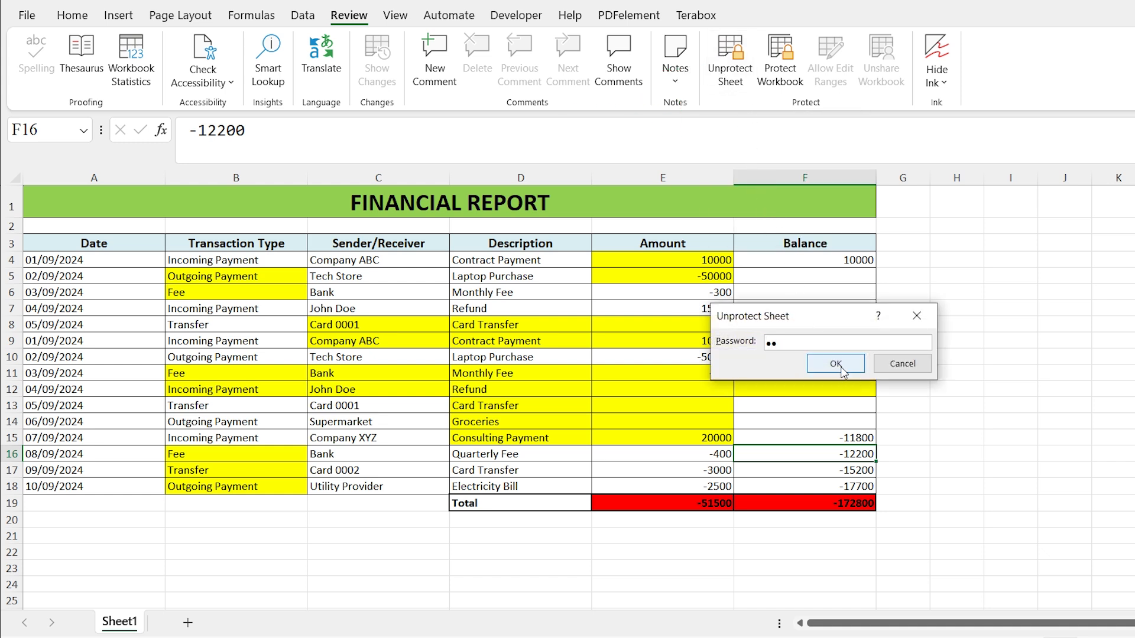
left_click(843, 370)
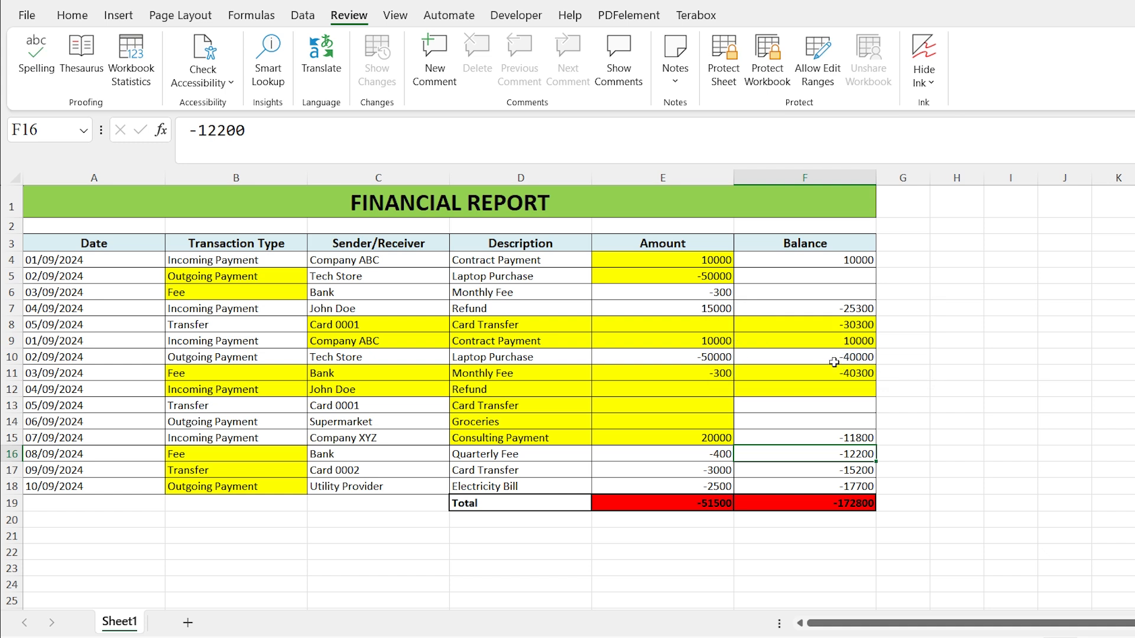
- Unlock the selected cells starting at E8 by clearing the Locked option in the cell protection settings
left_click(786, 388)
left_click_drag(677, 390, 768, 389)
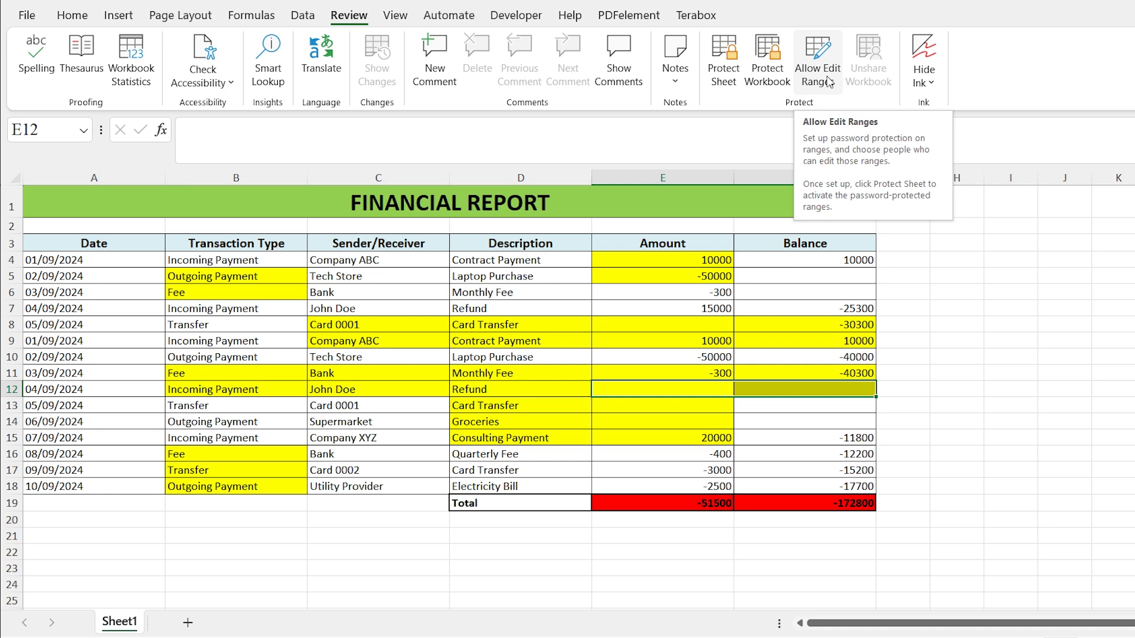
left_click(636, 329)
right_click(665, 327)
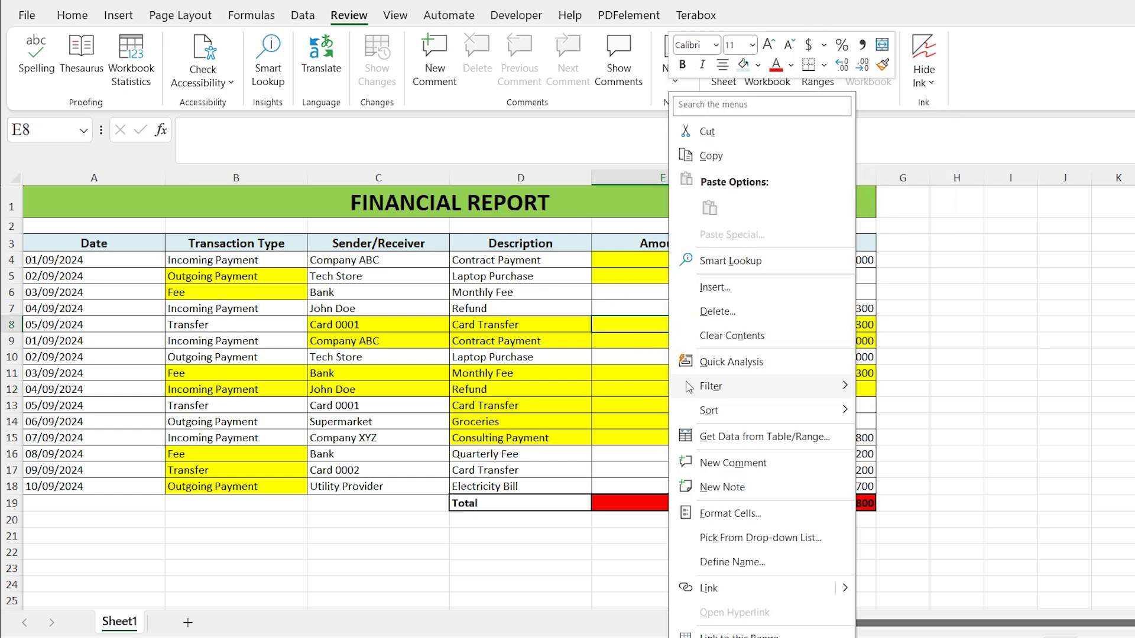
left_click(739, 517)
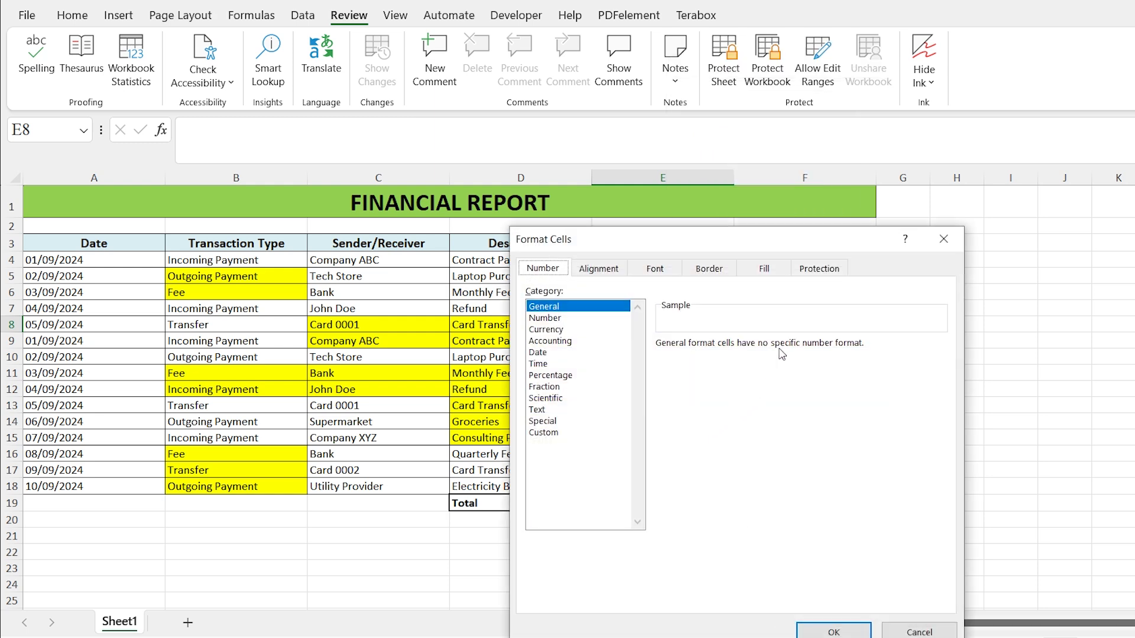
left_click(826, 274)
left_click_drag(805, 248, 813, 136)
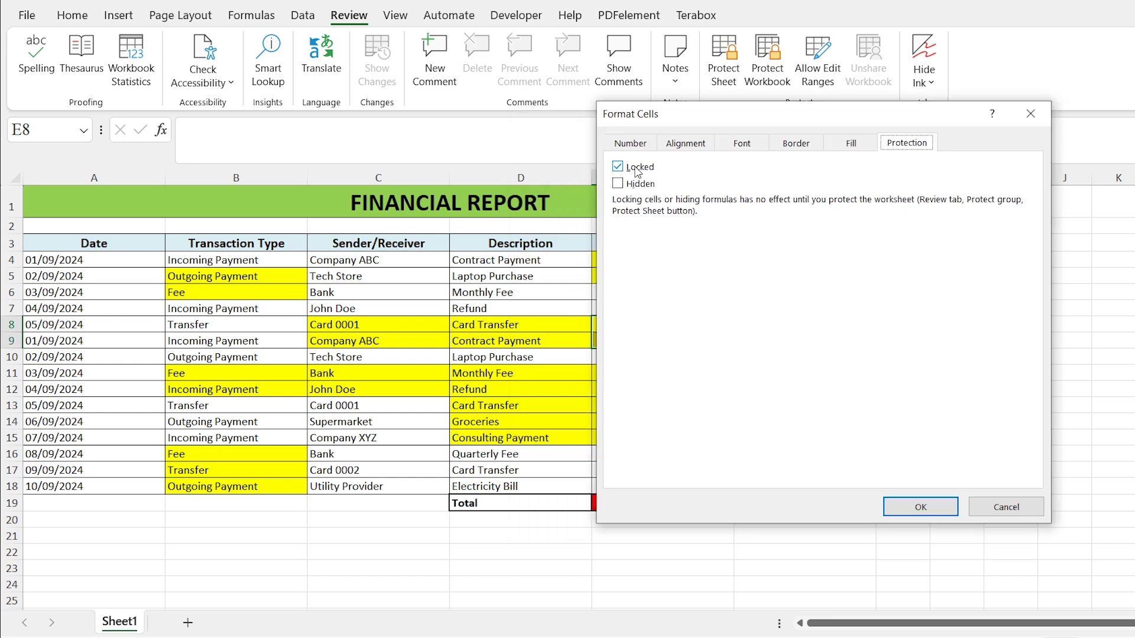
left_click(637, 173)
left_click(919, 510)
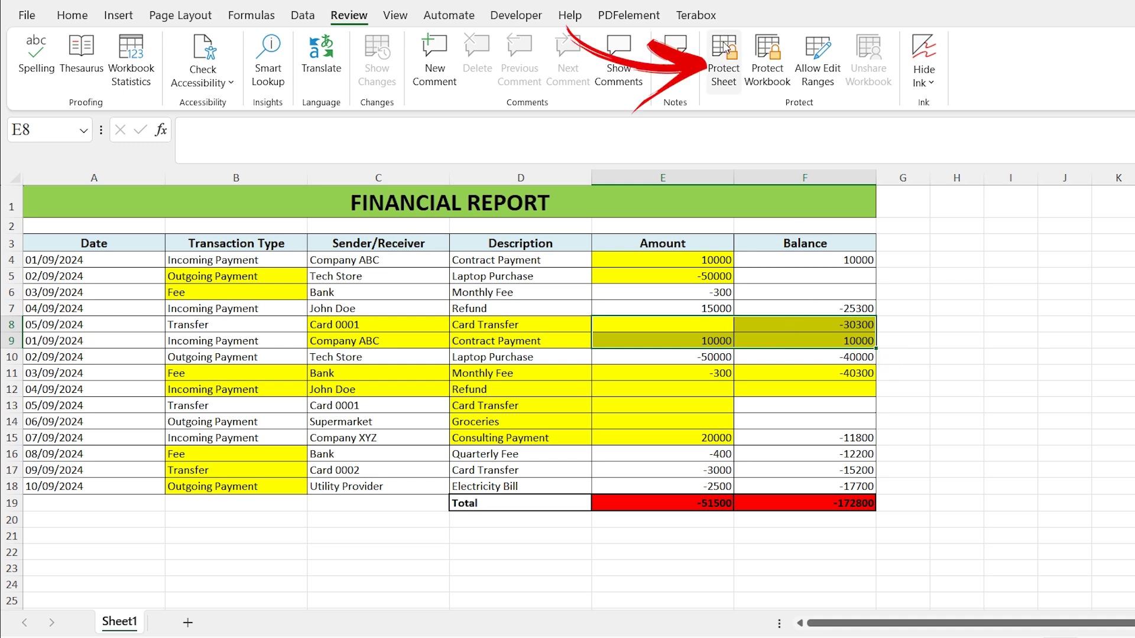
- Protect the worksheet again with the default permissions and no password
left_click(733, 87)
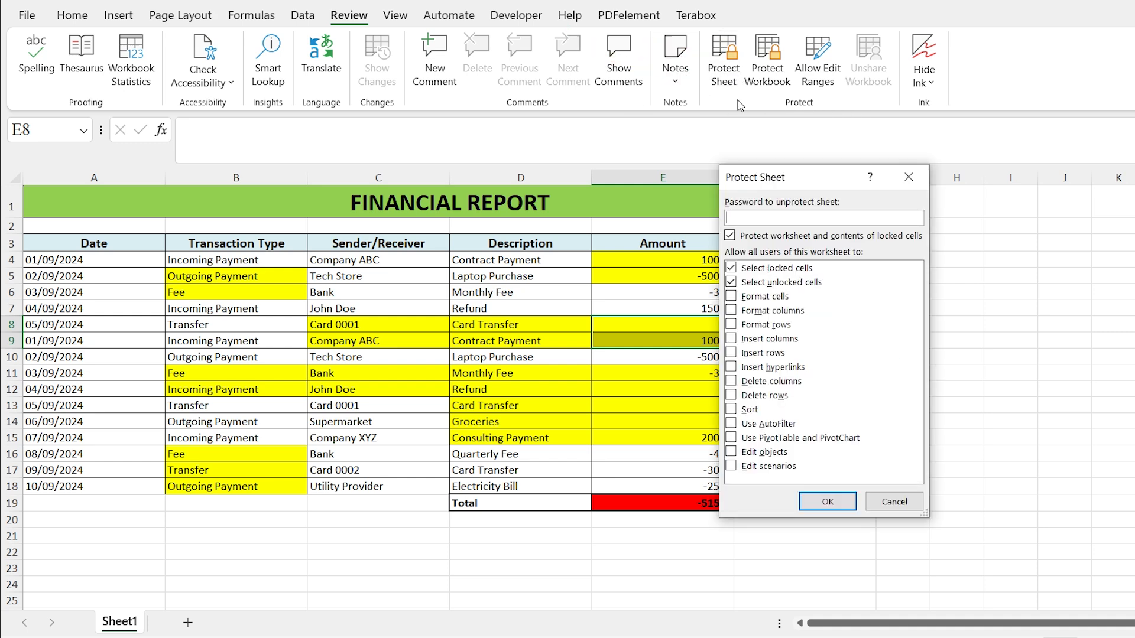
left_click(831, 505)
- Try to edit the locked cell E12 on the protected sheet, dismissing the protection warning
key("Down")
key("Down")
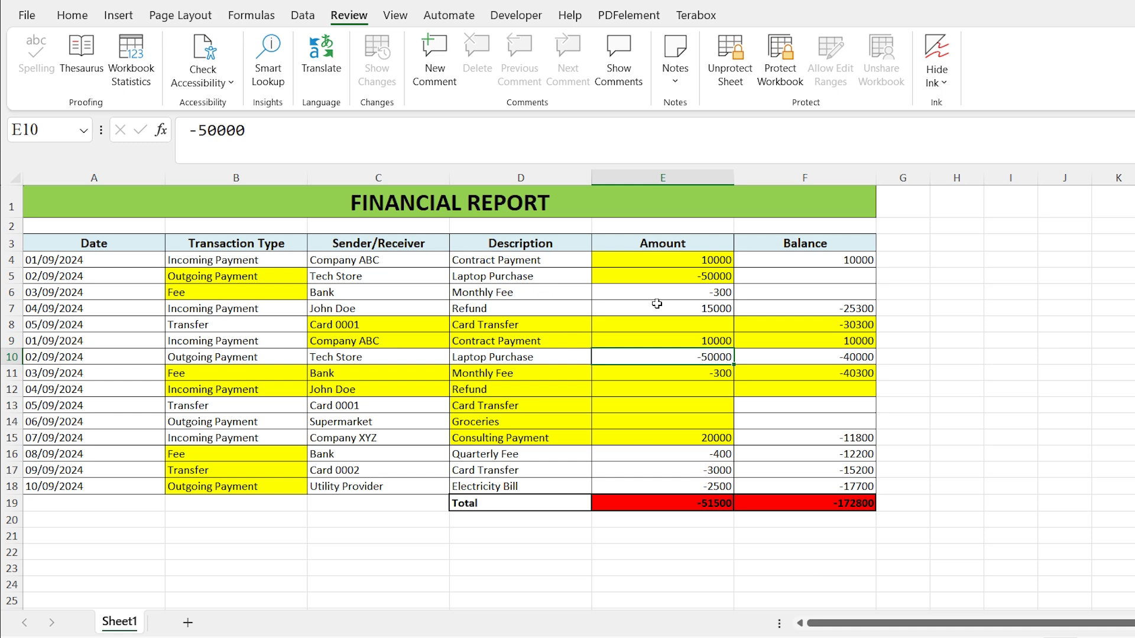
left_click(705, 384)
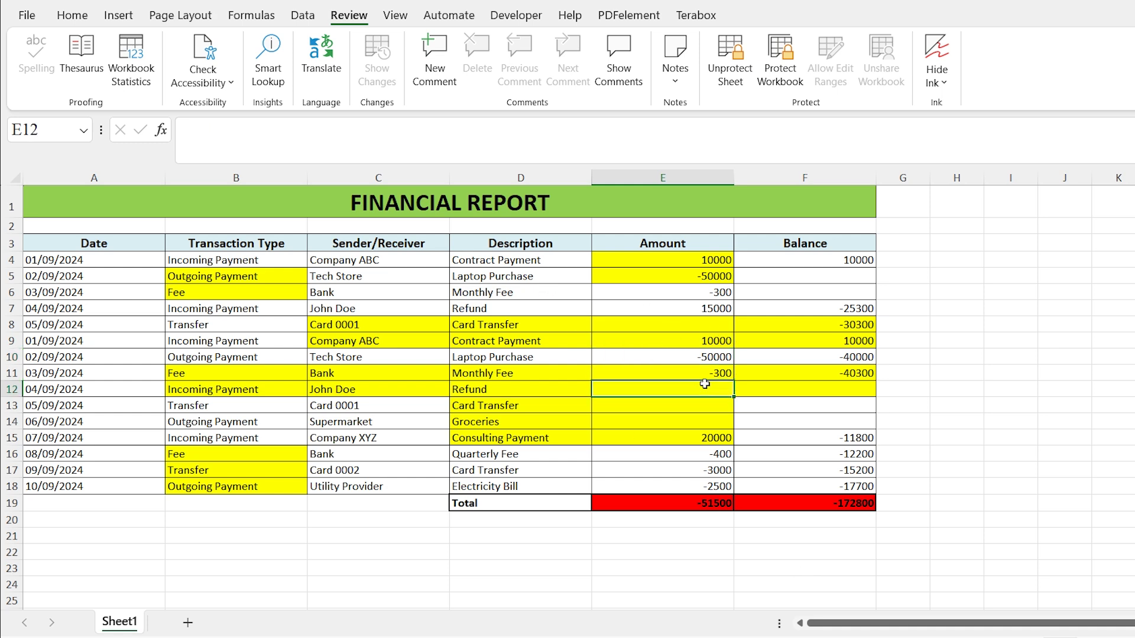
double_click(704, 384)
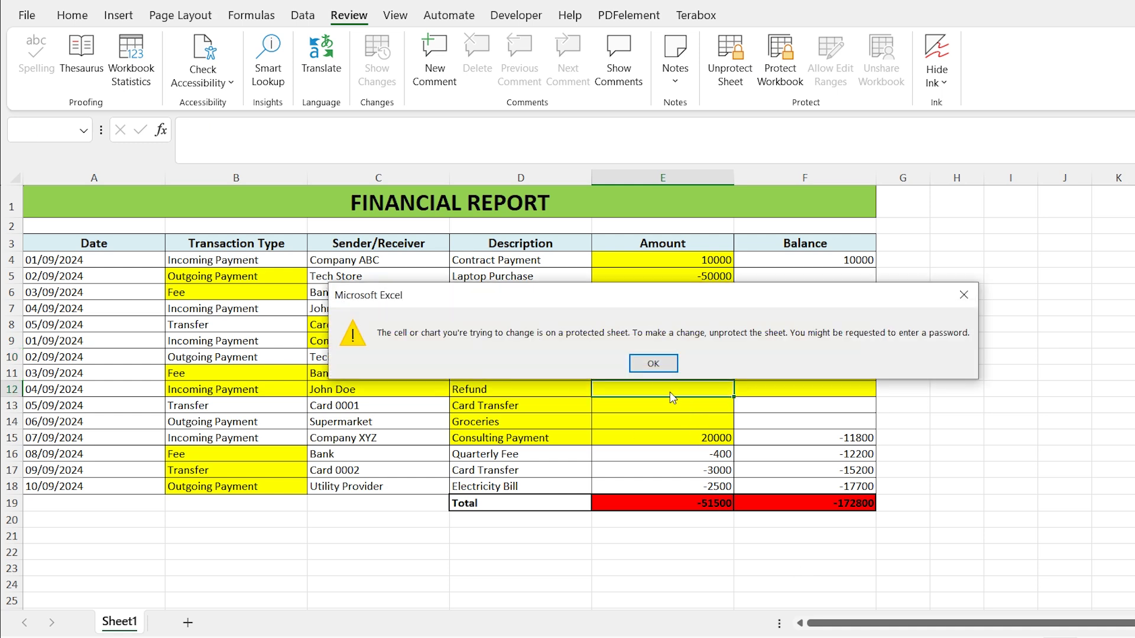
left_click(652, 365)
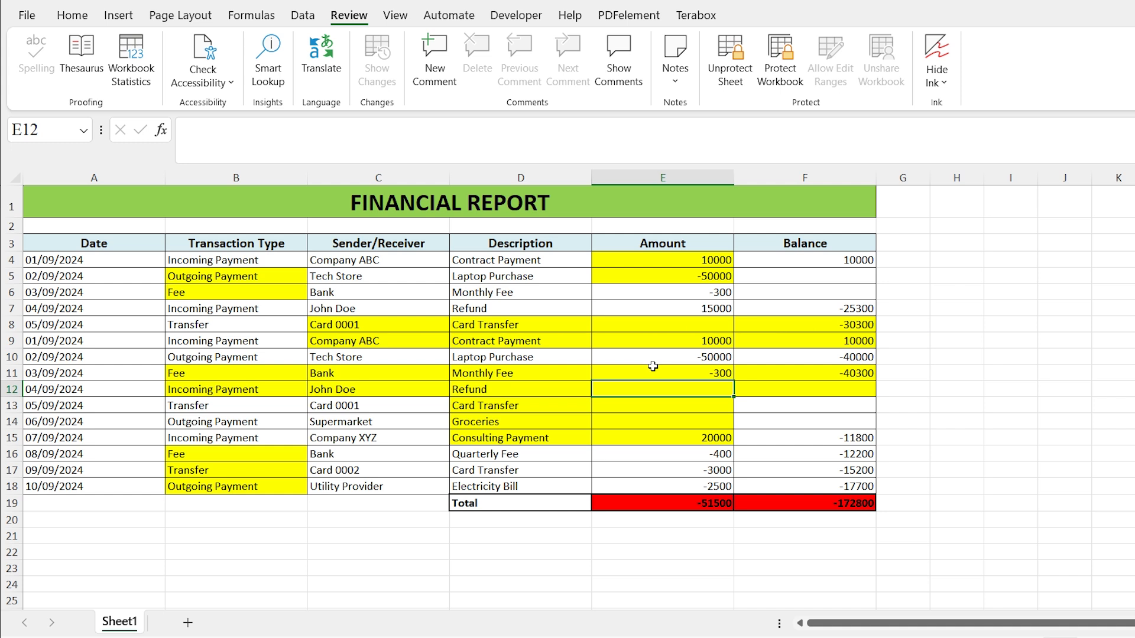
- Enter 2 in the unlocked cell E8 to test it, then undo the entry
left_click(662, 327)
type("2")
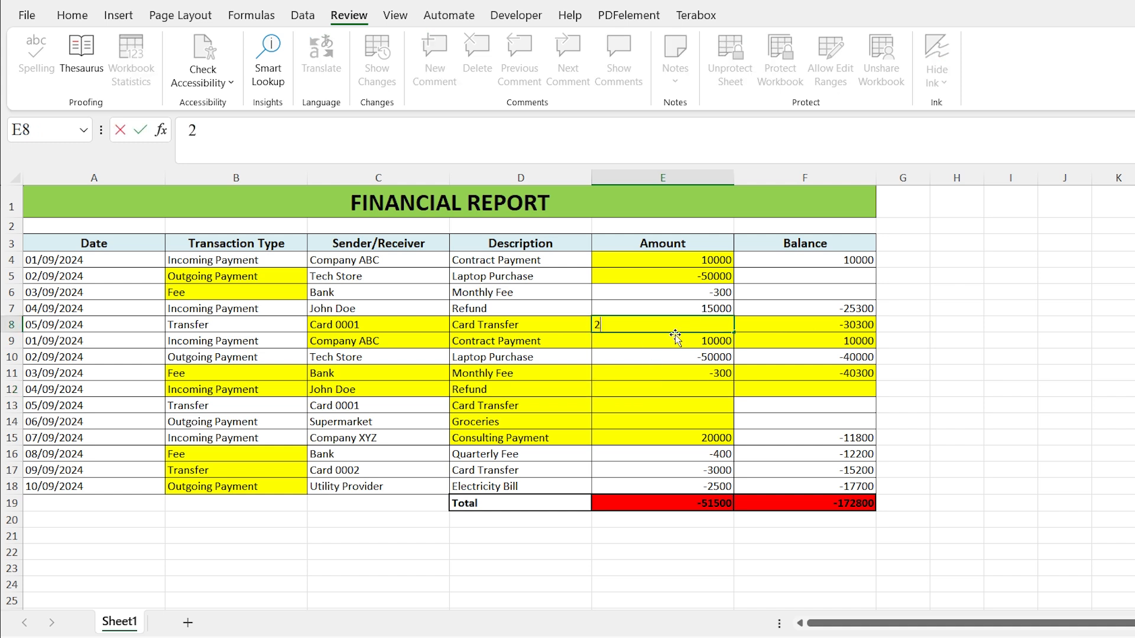
left_click(675, 370)
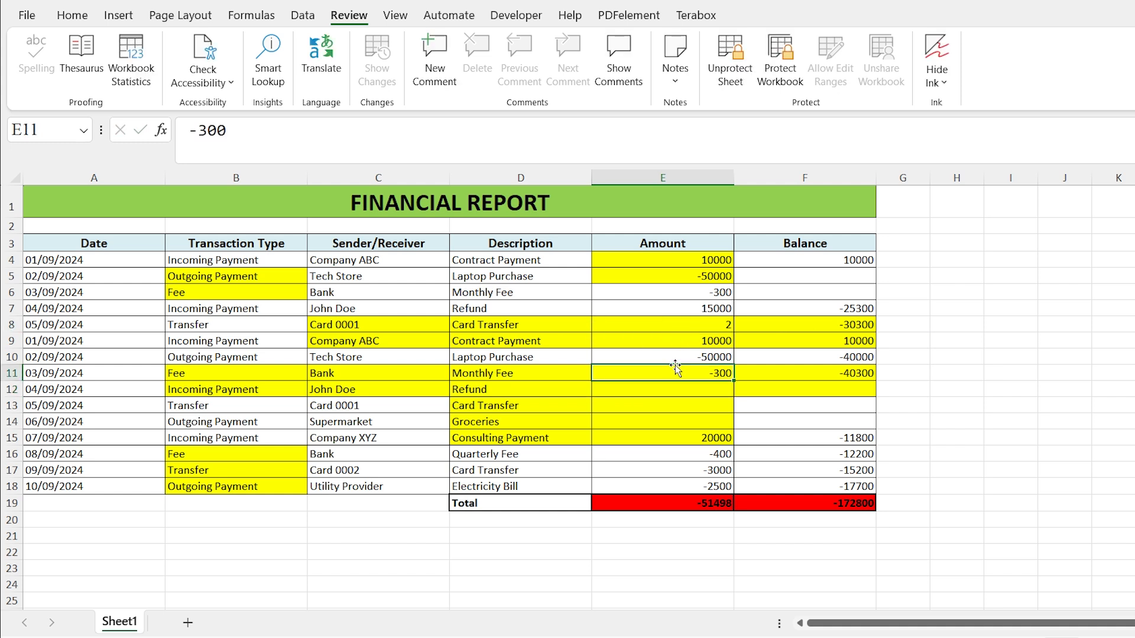
left_click(728, 323)
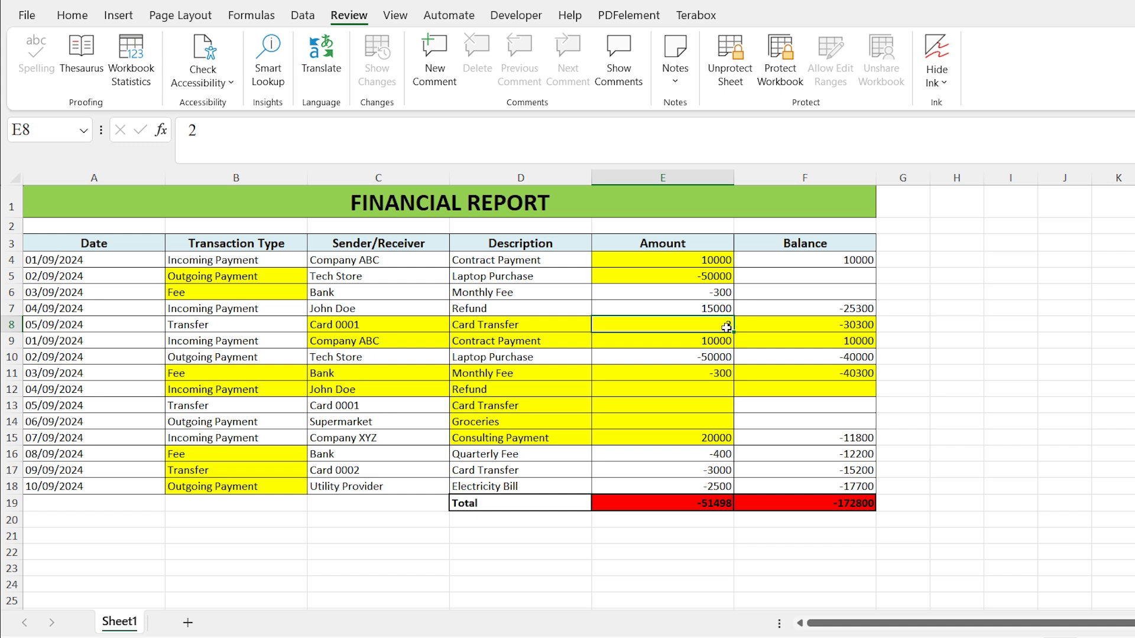
key("ctrl+z")
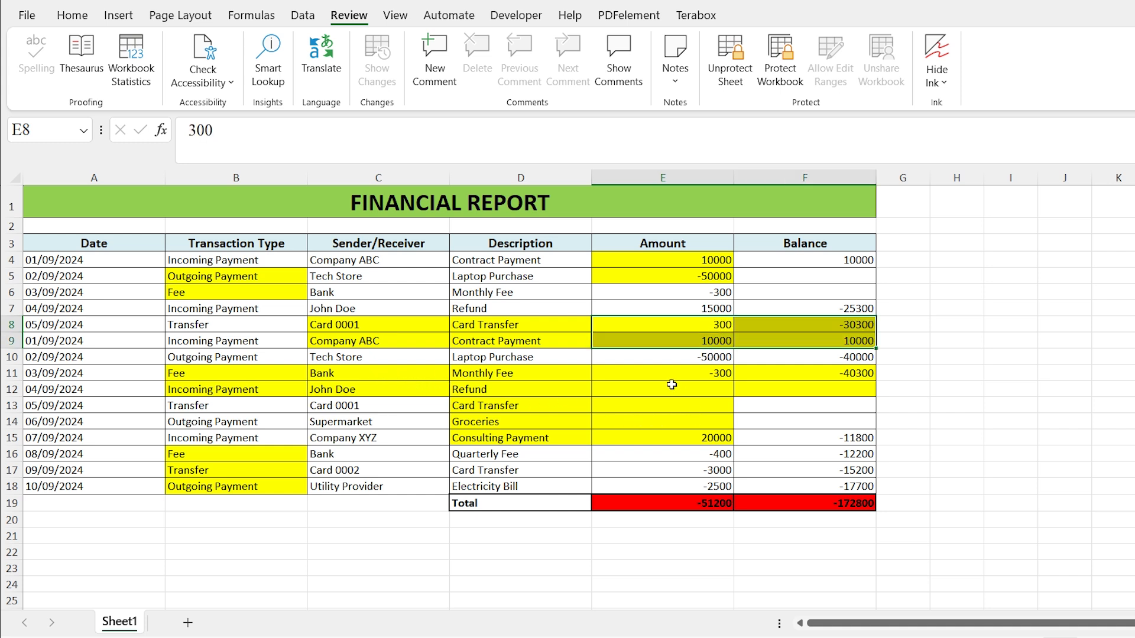
- Unprotect the worksheet and open Find with its expanded options
left_click(740, 85)
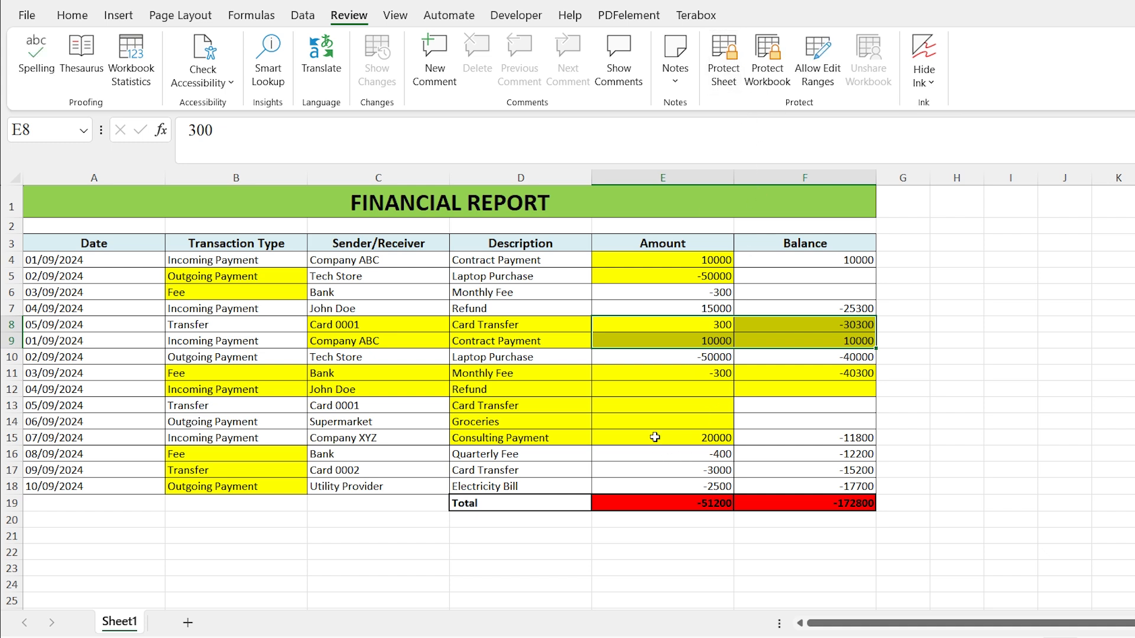
left_click(652, 393)
key("ctrl+f")
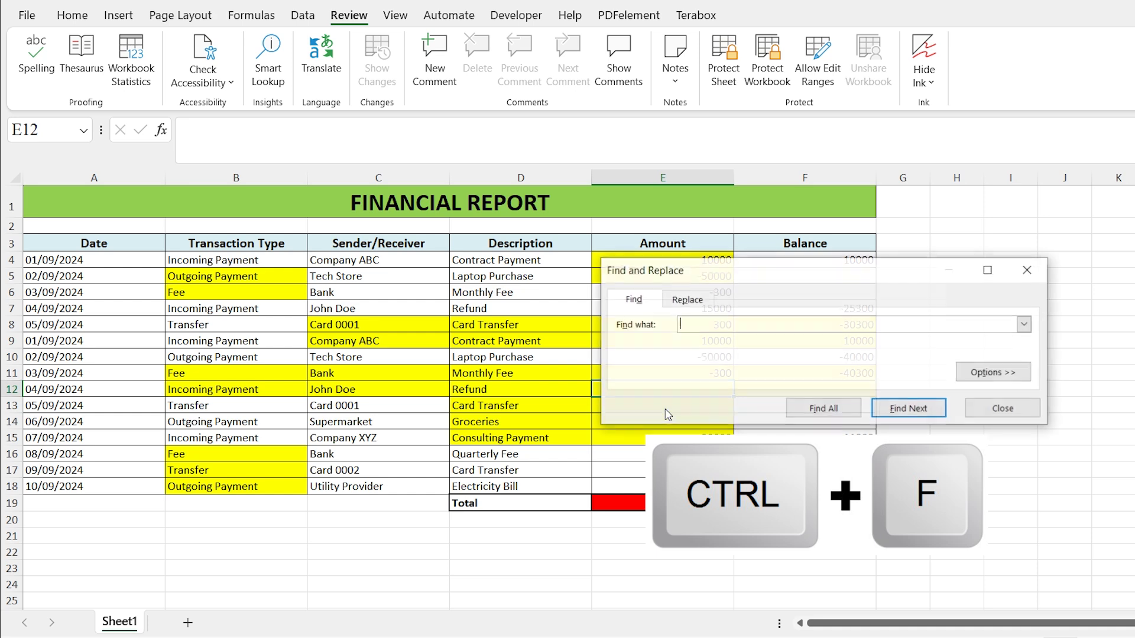
left_click(984, 373)
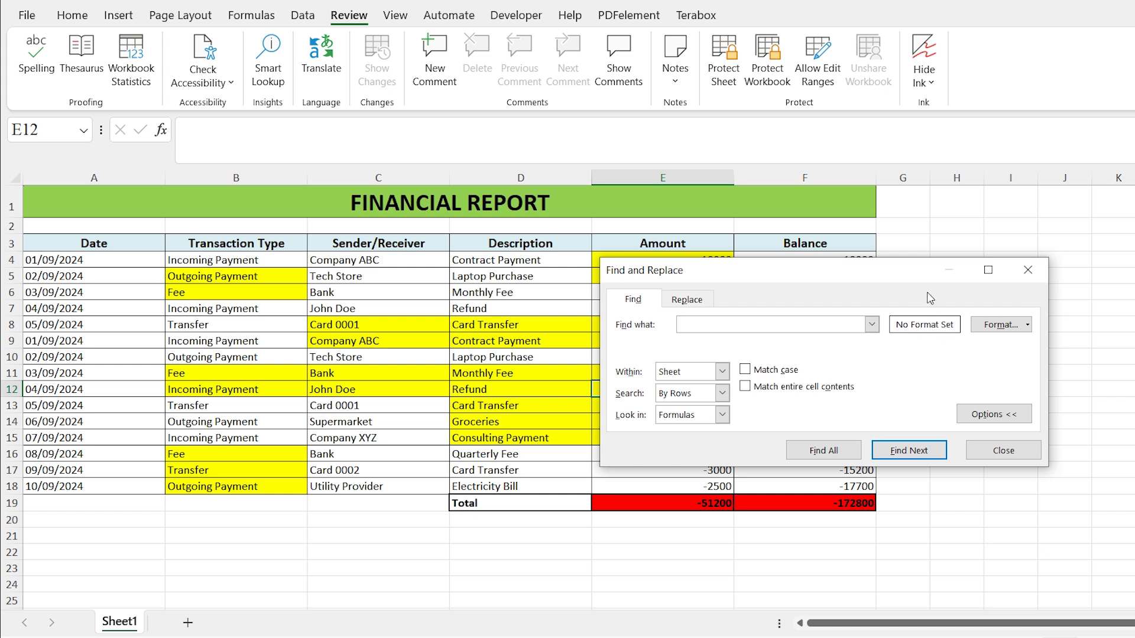
- Search the sheet by format for cells with yellow fill, find all of them, and select every found cell
left_click(1019, 321)
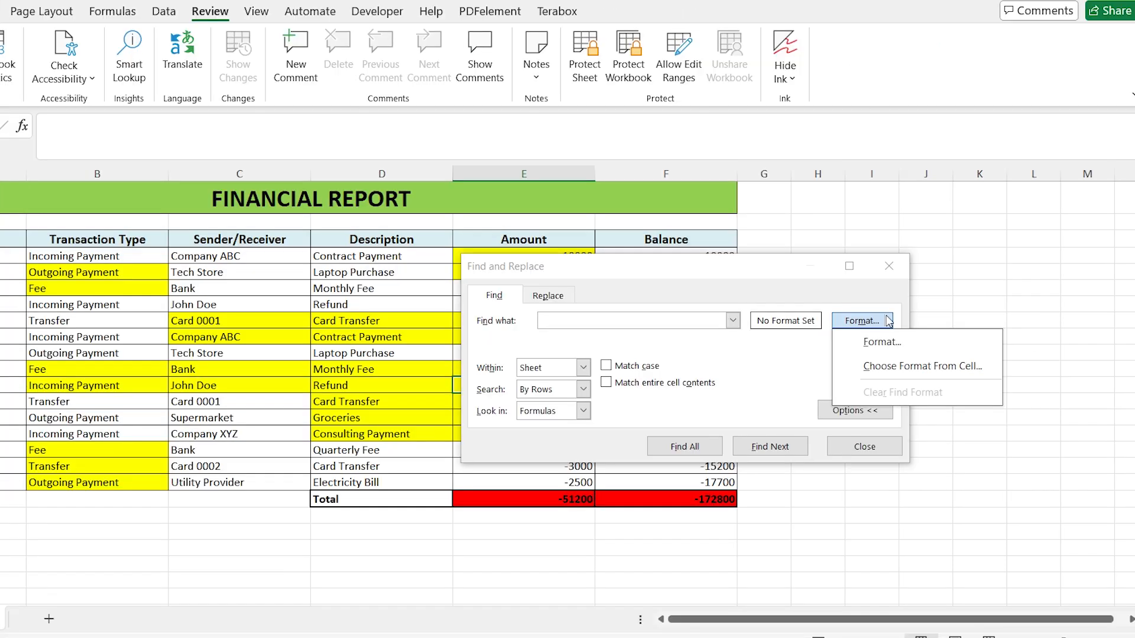
left_click(879, 343)
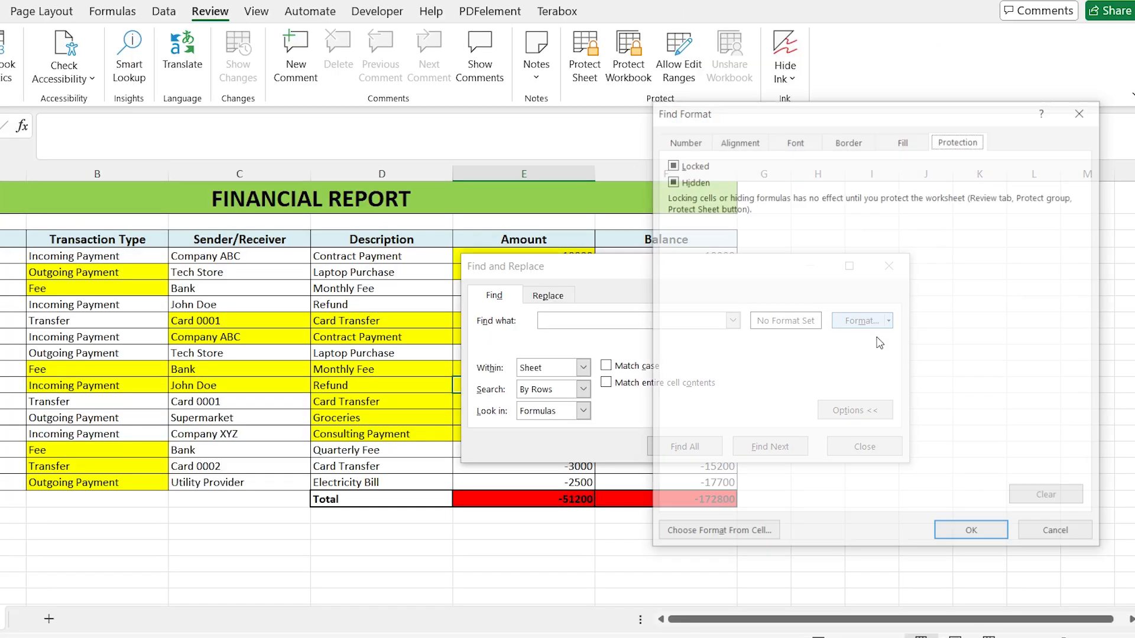
left_click(900, 140)
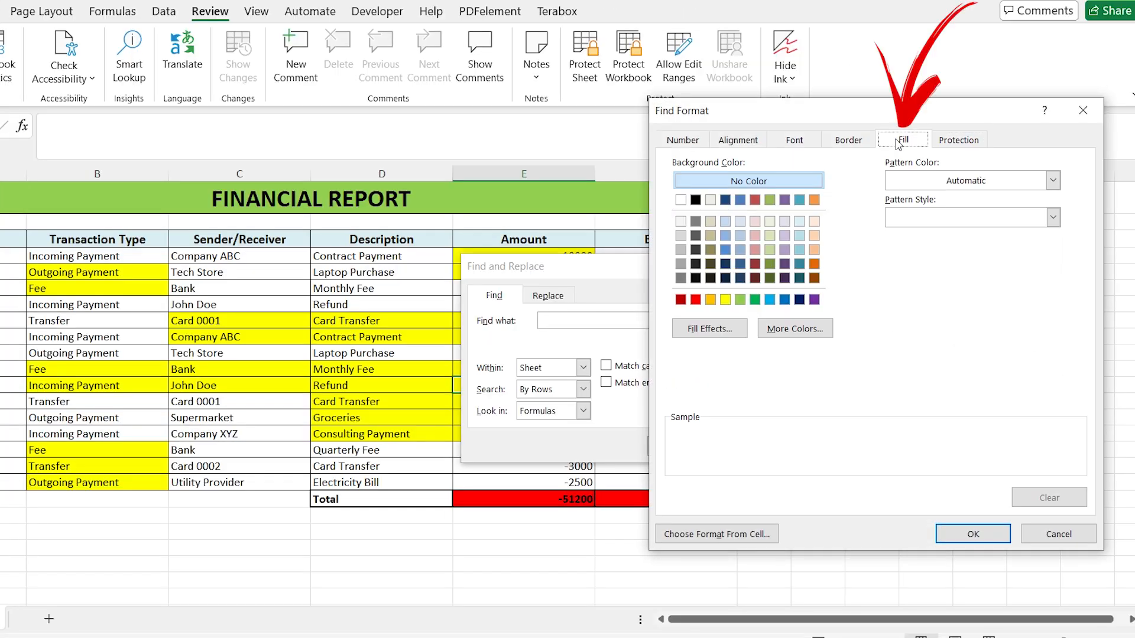
left_click(726, 300)
left_click(970, 534)
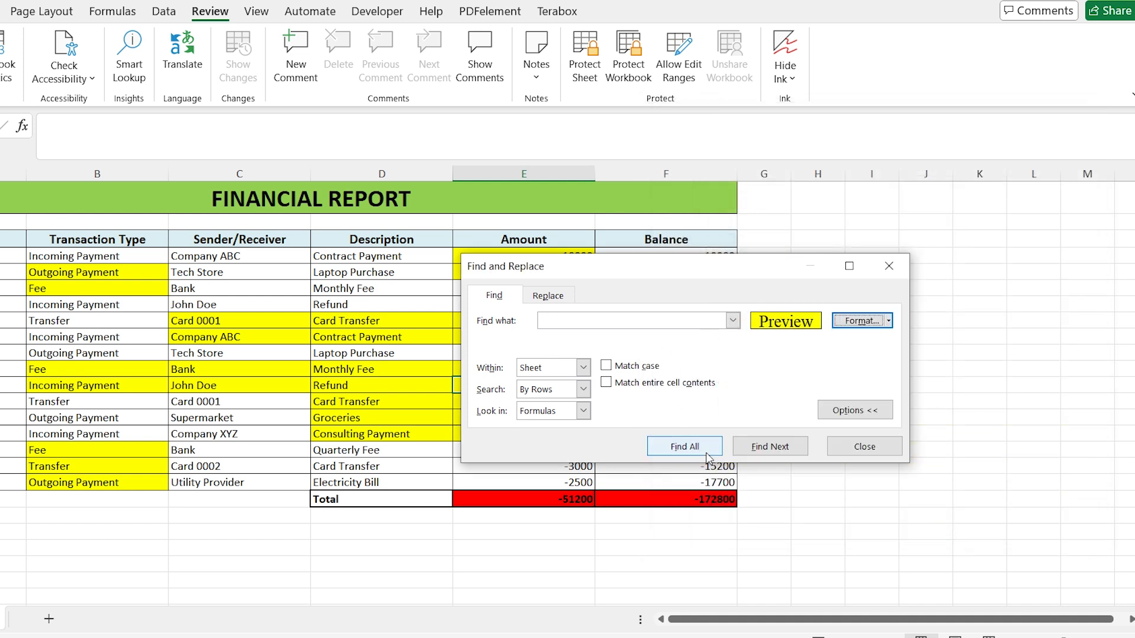
left_click(684, 447)
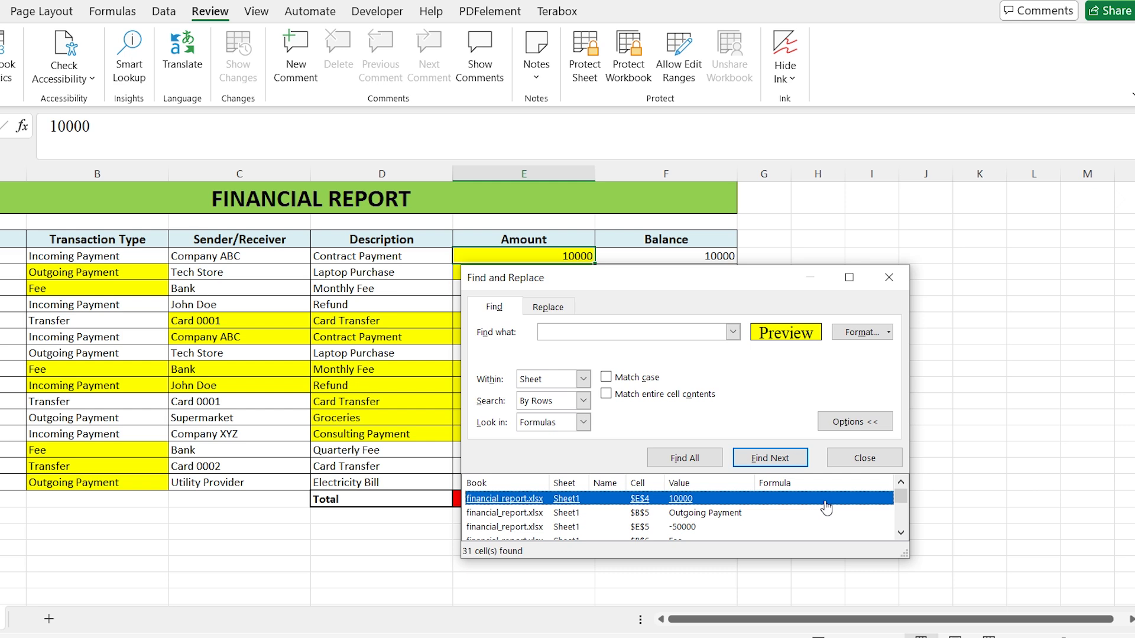
key("ctrl+a")
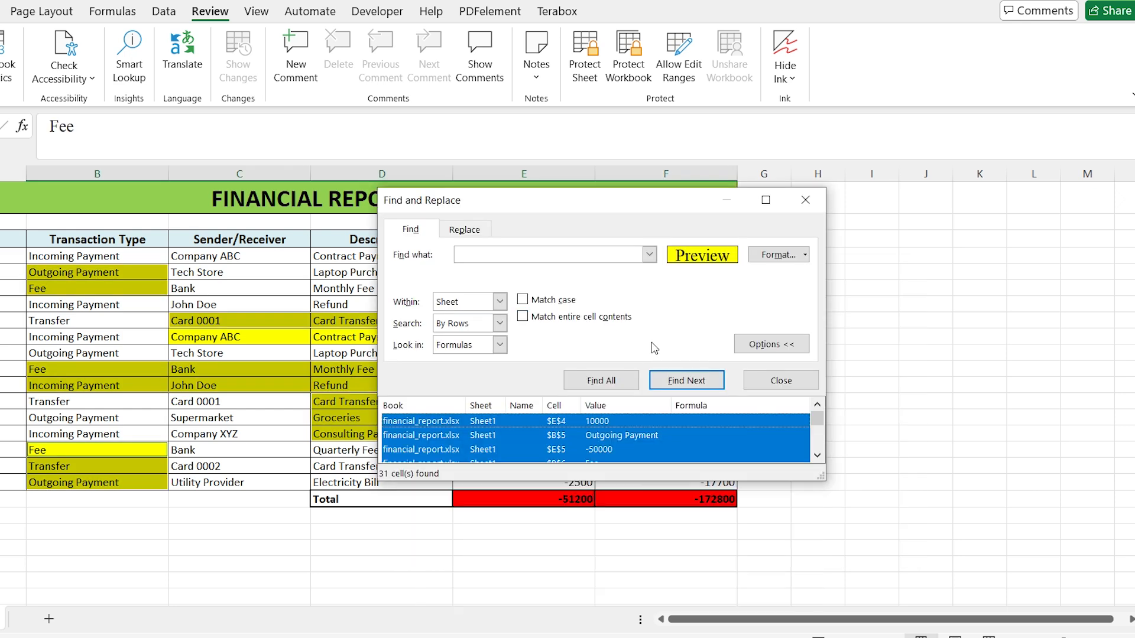
left_click(805, 200)
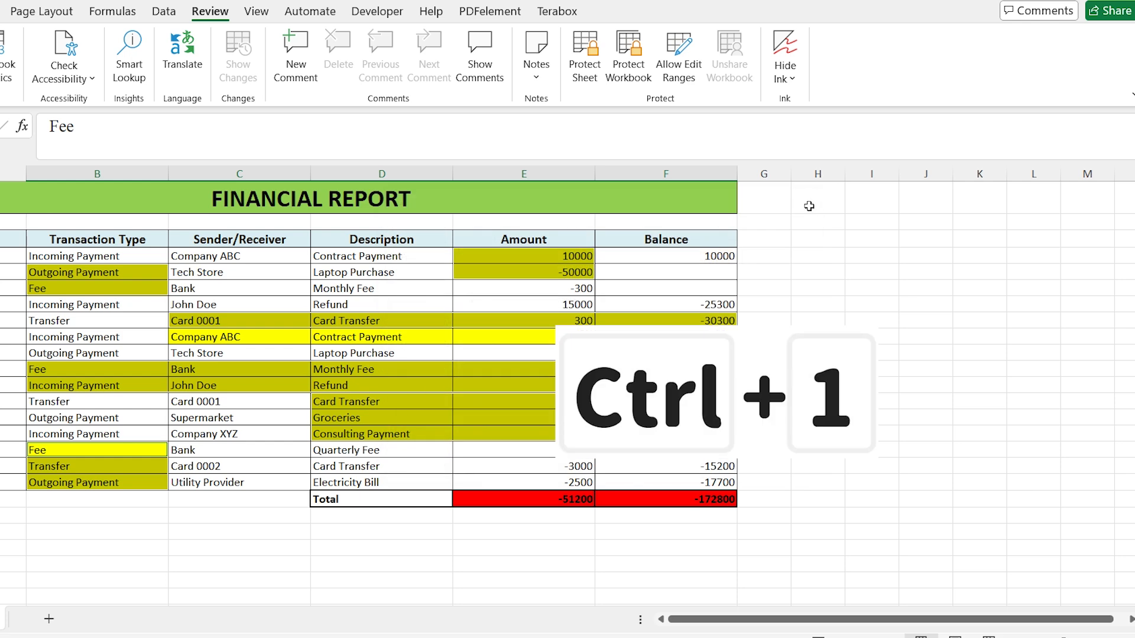
- Unlock all selected yellow cells by clearing the Locked option in the cell protection settings
key("ctrl+1")
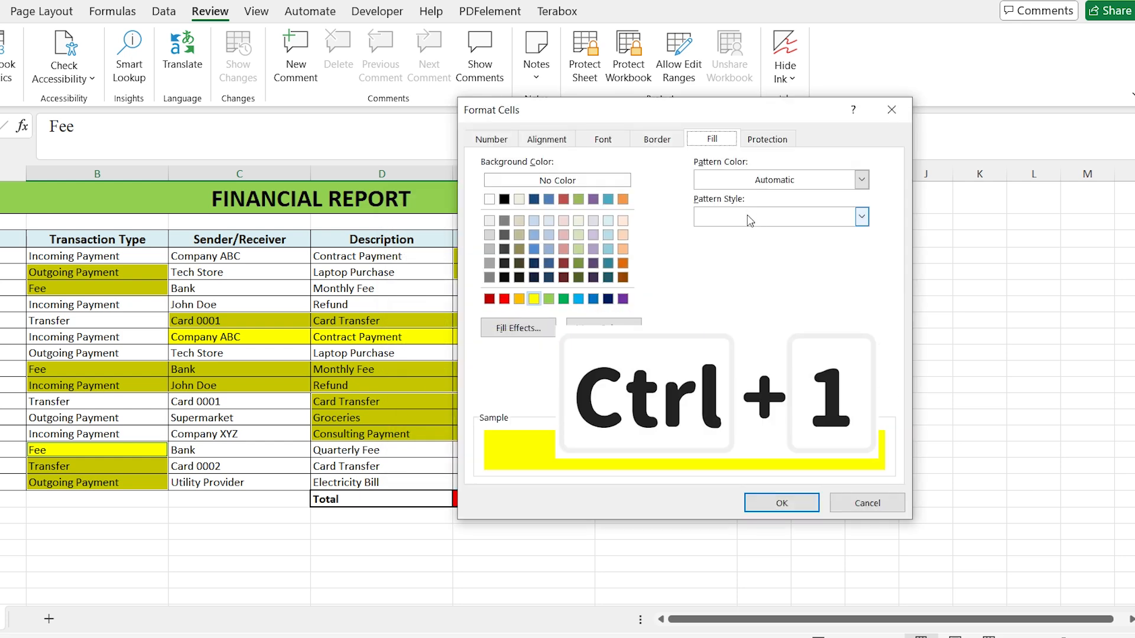
left_click(766, 145)
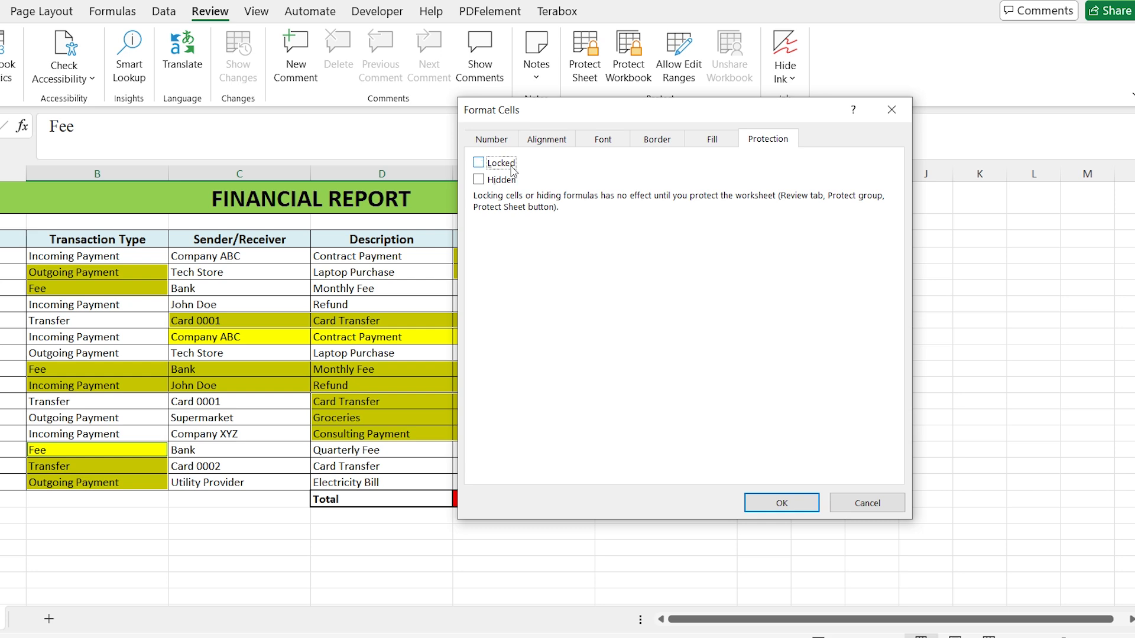
left_click(781, 503)
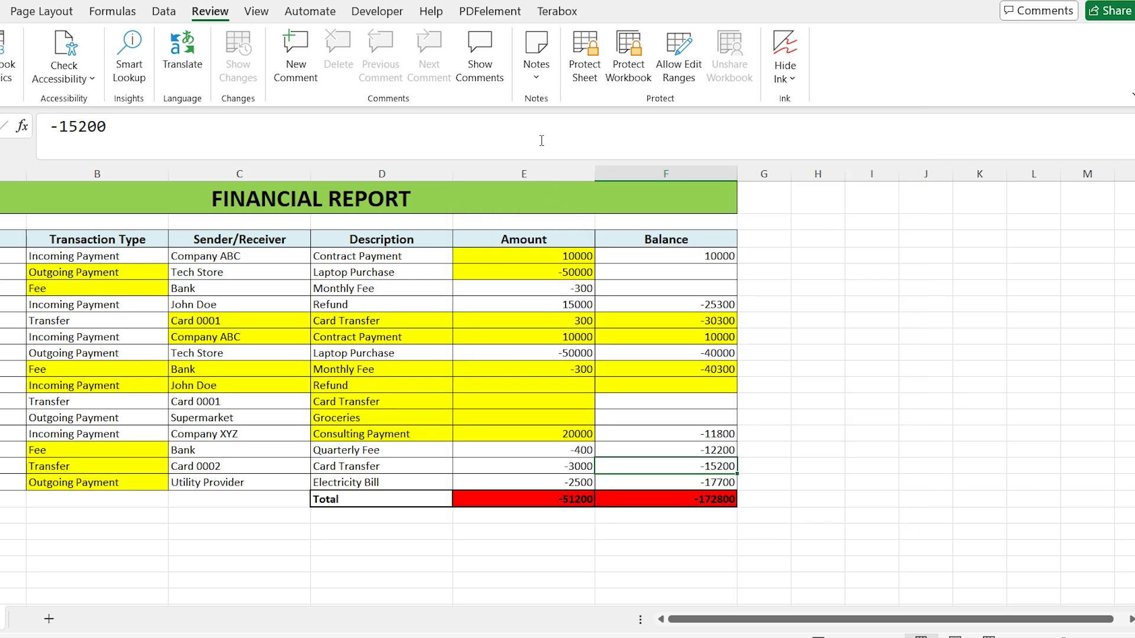
- Protect the worksheet again with the default permissions and no password
left_click(581, 68)
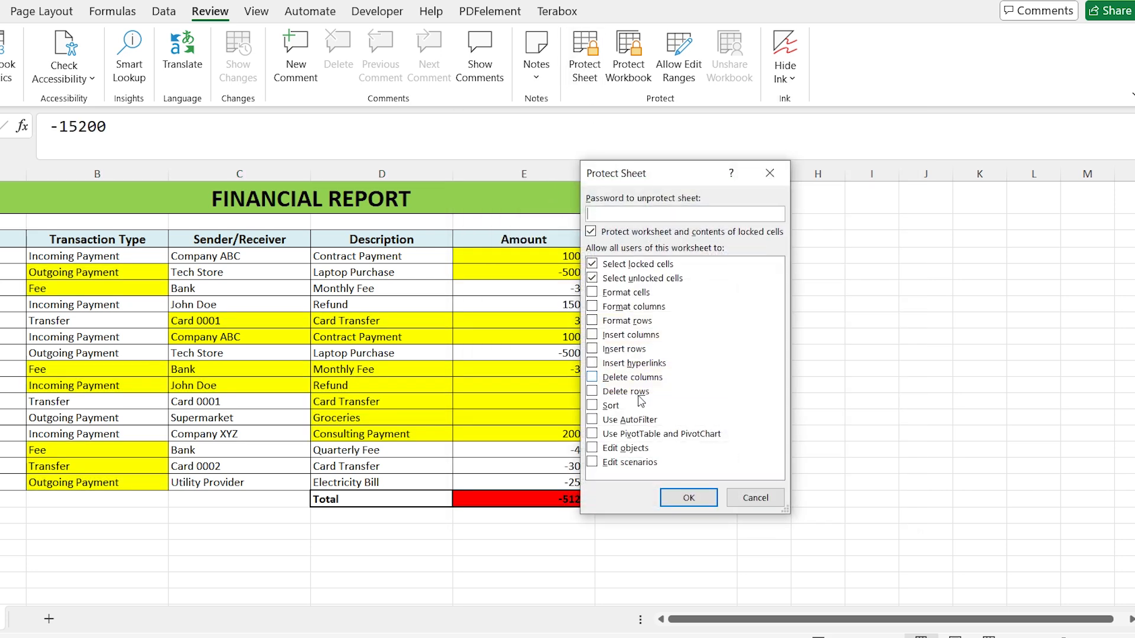
left_click(707, 498)
- Enter 212 in the unlocked cell E12 and 324 in E13 to test editing
left_click(545, 387)
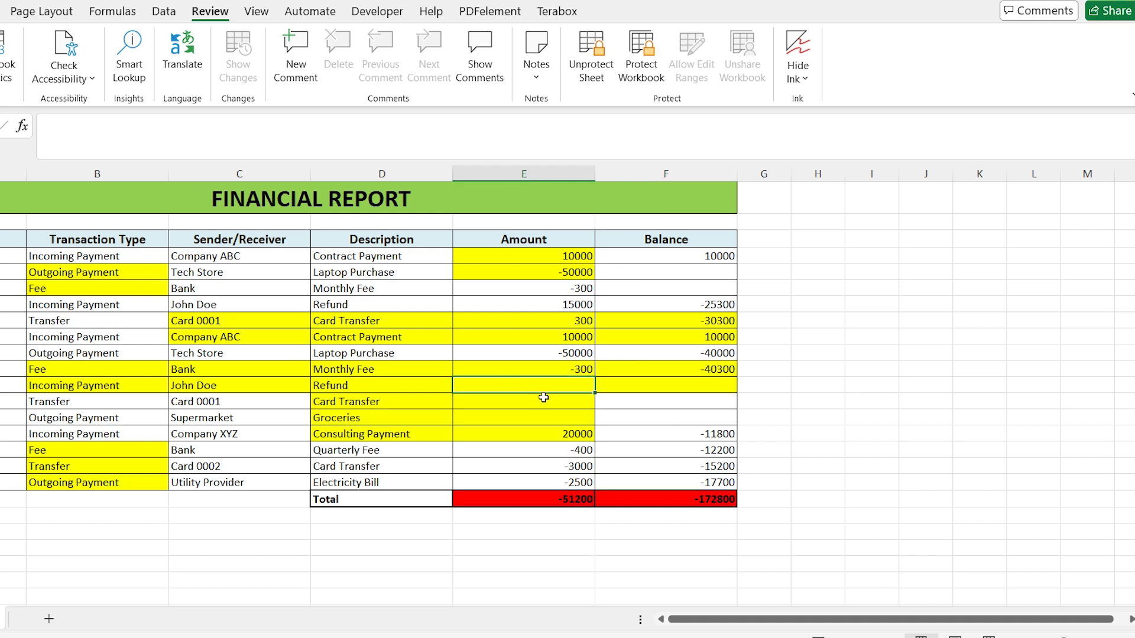
type("212")
key("Return")
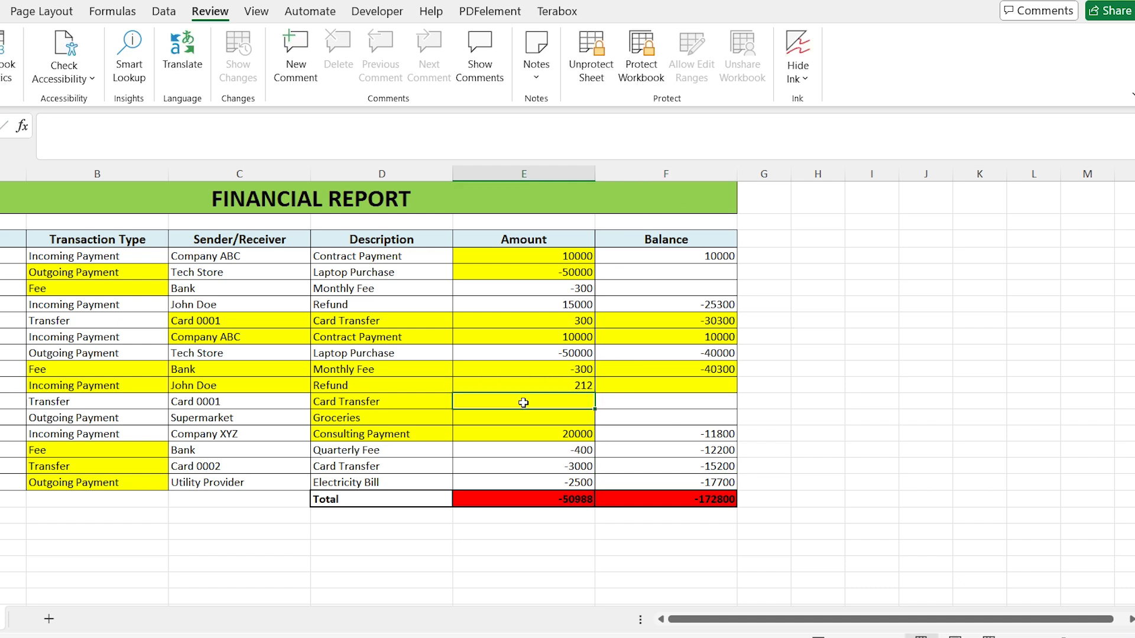
type("324")
key("ctrl+Return")
- Try to edit the locked Quarterly Fee cell in column D, dismissing the protection warning
double_click(467, 467)
left_click(514, 359)
left_click(417, 452)
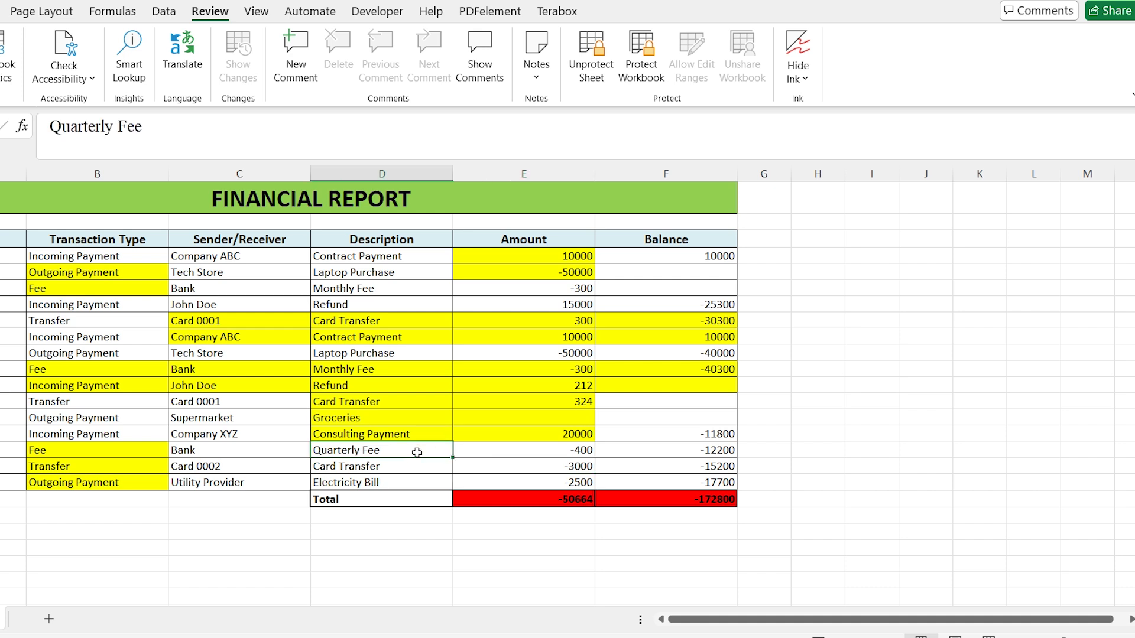
double_click(417, 452)
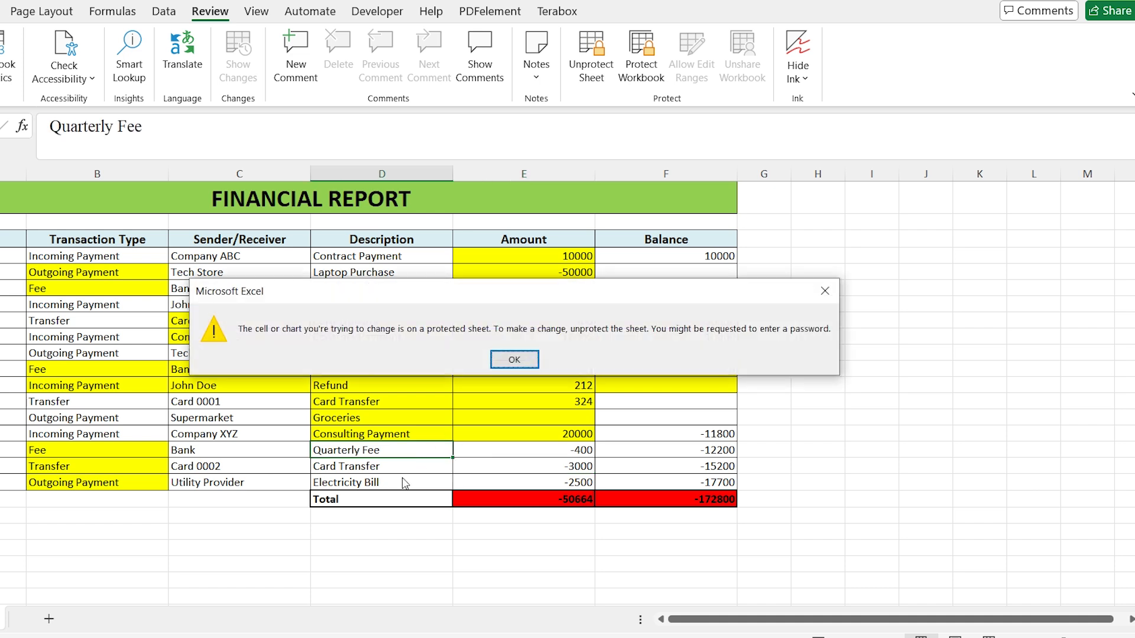
left_click(521, 357)
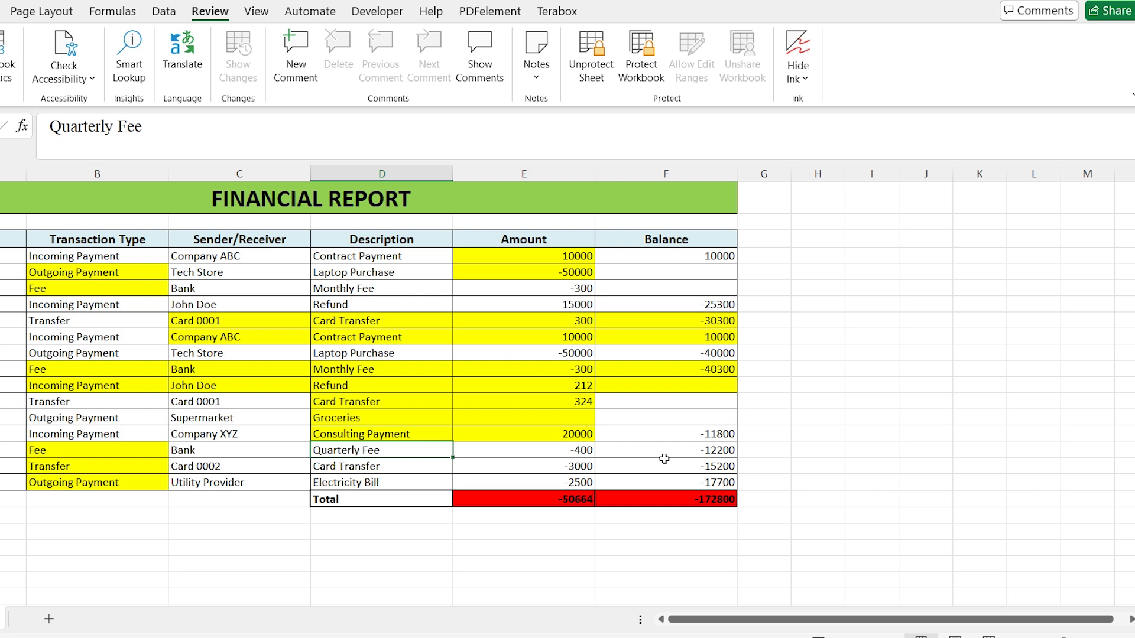
- Try to edit the locked Balance cell in row 18, dismissing the protection warning
double_click(683, 479)
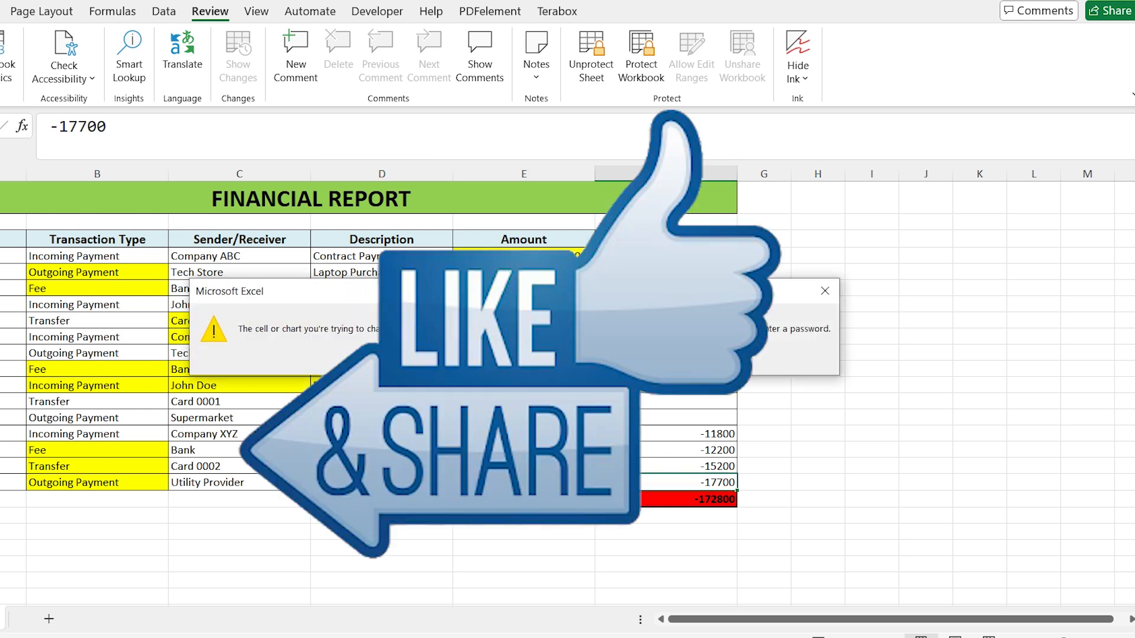
left_click(514, 360)
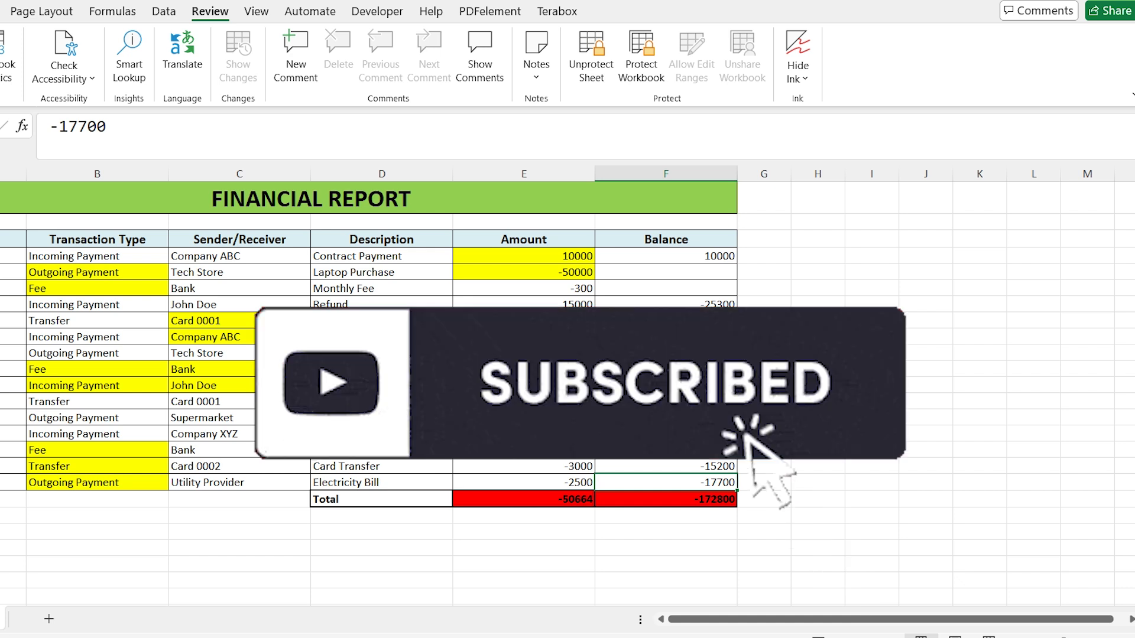